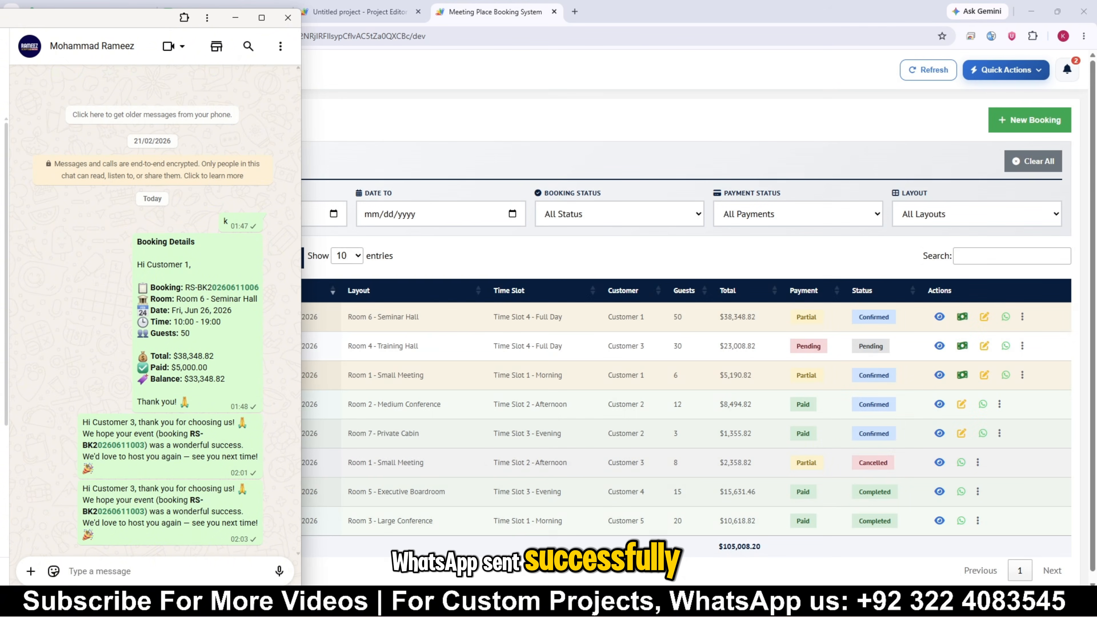
Send the Room 4 - Training Hall booking's customer a WhatsApp message using the Details template
{"action": "left_click_drag", "start_coordinate": [112, 524], "coordinate": [79, 488]}
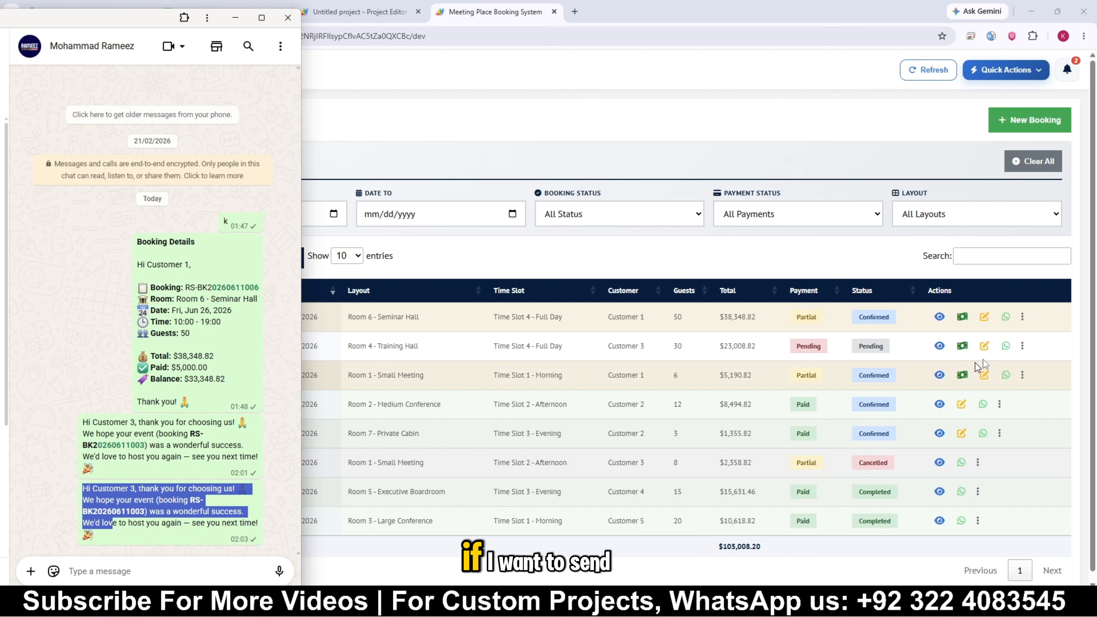
{"action": "left_click", "coordinate": [1008, 346]}
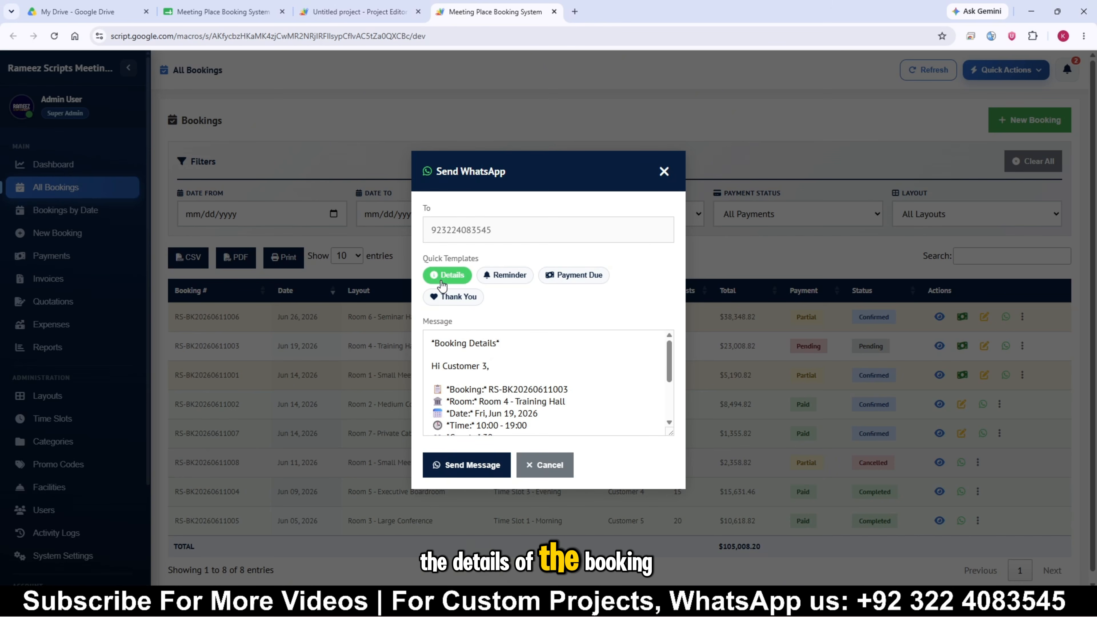
{"action": "left_click", "coordinate": [457, 474]}
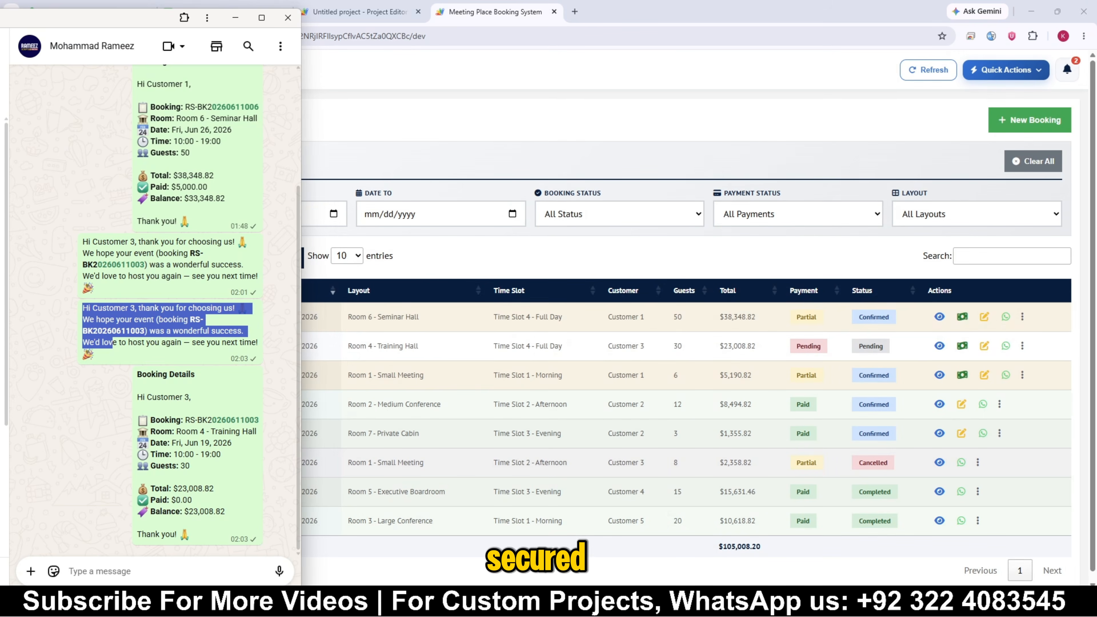
Bring up the WhatsApp API dashboard window to examine its connection status and anti-ban queue, then move it out of view
{"action": "left_click", "coordinate": [388, 312]}
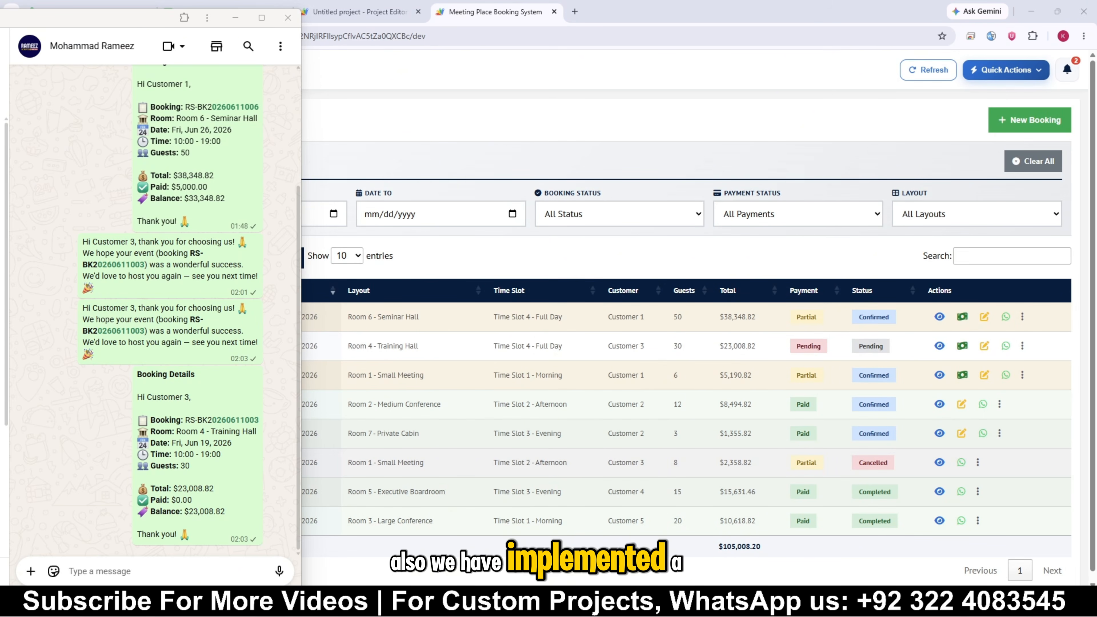
{"action": "left_click_drag", "start_coordinate": [1095, 440], "coordinate": [666, 73]}
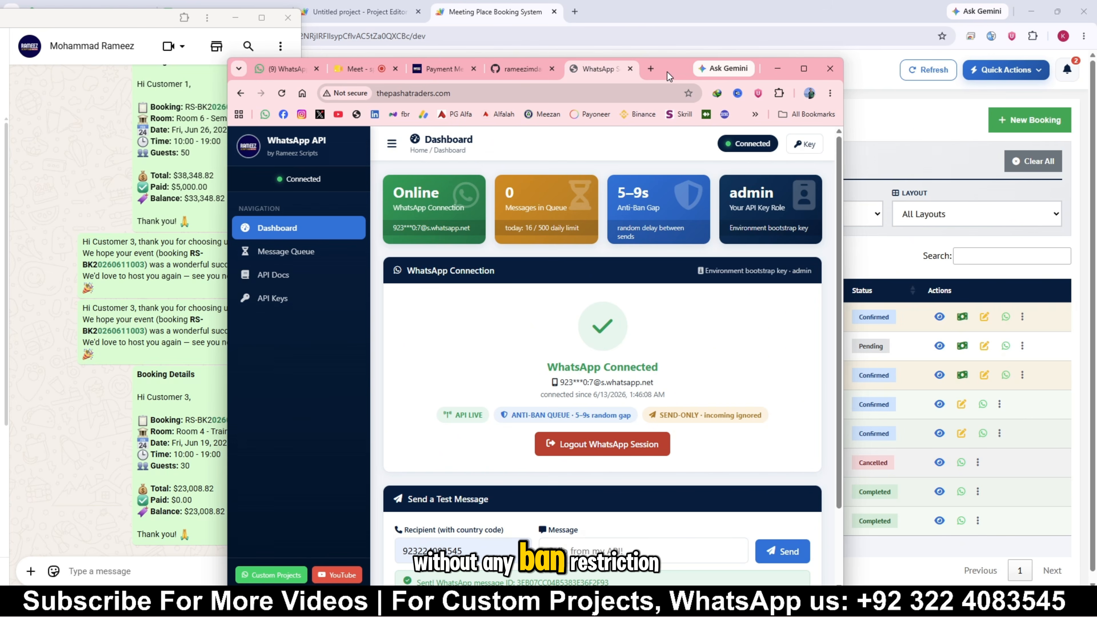
{"action": "left_click_drag", "start_coordinate": [667, 72], "coordinate": [1096, 303]}
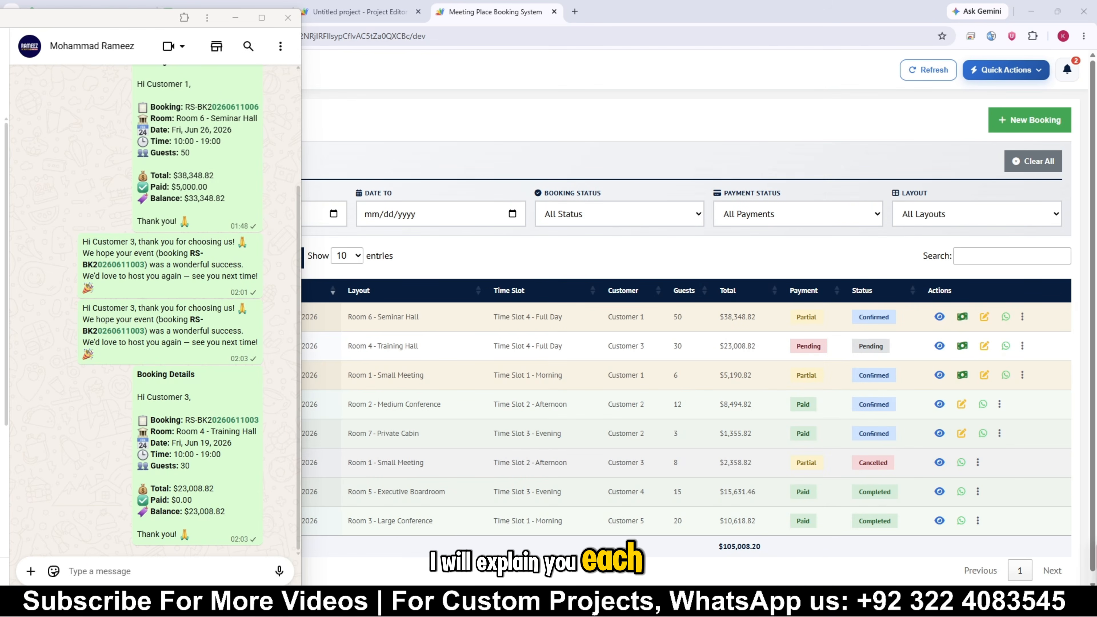
Search the web for hostinger in a maximized browser window and open the official Hostinger website
{"action": "left_click_drag", "start_coordinate": [1096, 561], "coordinate": [545, 96]}
{"action": "left_click", "coordinate": [750, 101]}
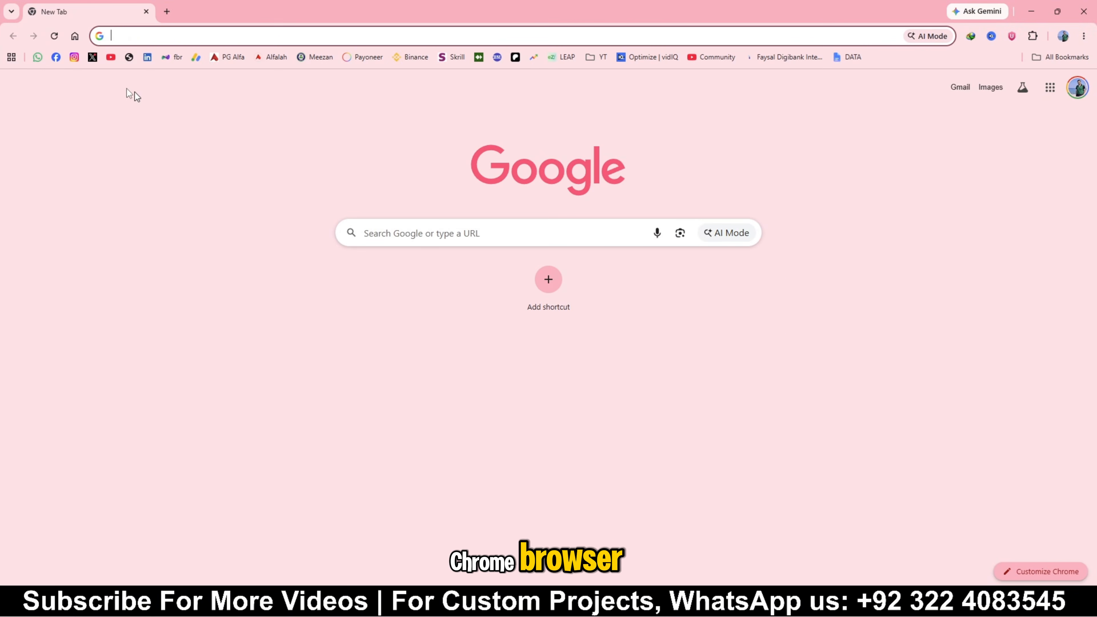
{"action": "left_click", "coordinate": [134, 39]}
{"action": "left_click", "coordinate": [137, 62]}
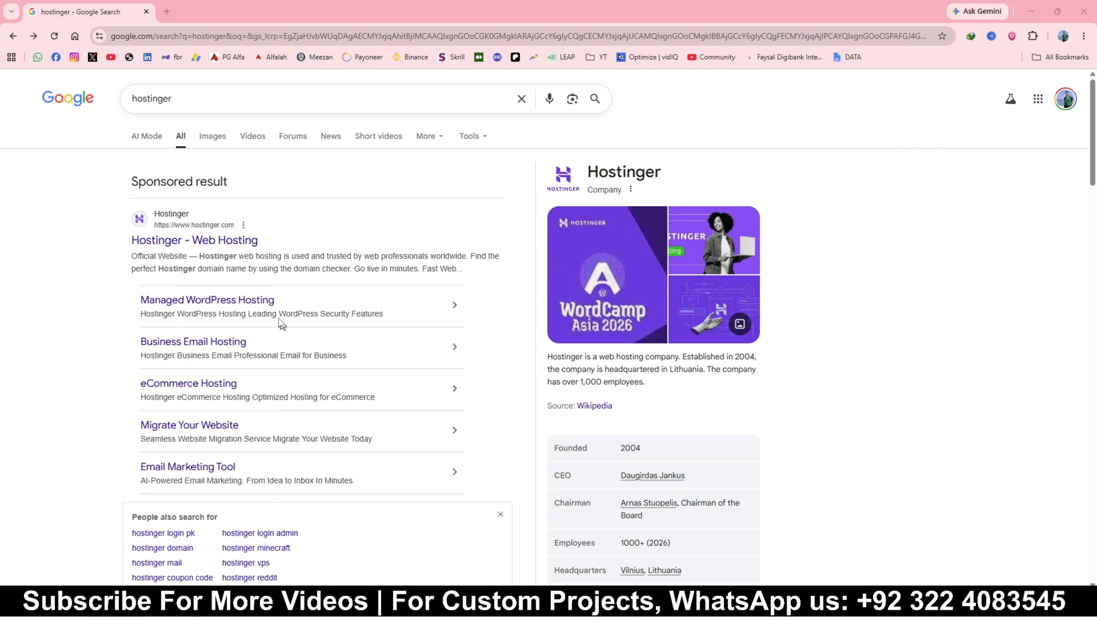
{"action": "left_click", "coordinate": [198, 247]}
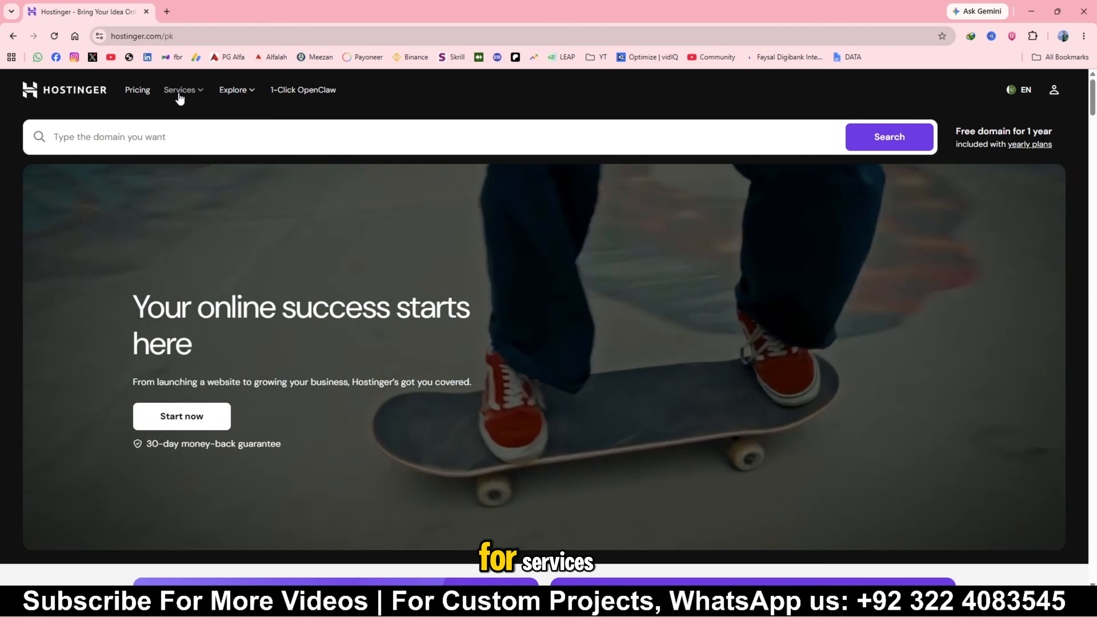
Open Hostinger's VPS hosting page and compare the prices and specifications of the KVM plans
{"action": "left_click", "coordinate": [179, 93]}
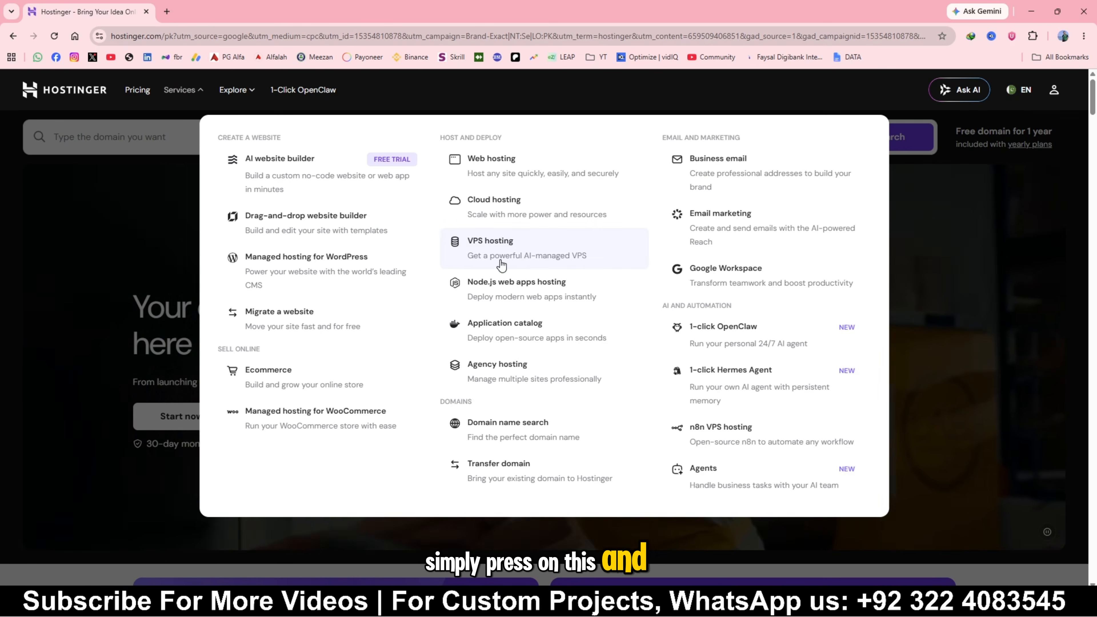
{"action": "left_click", "coordinate": [510, 253]}
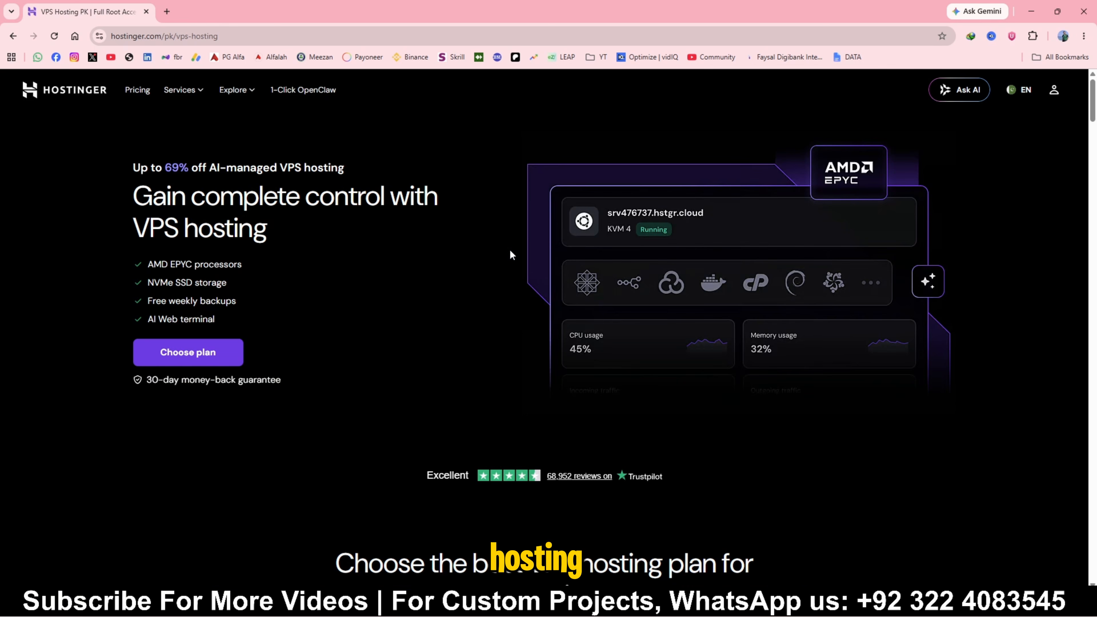
{"action": "scroll", "coordinate": [509, 249], "scroll_direction": "down", "scroll_amount": 15}
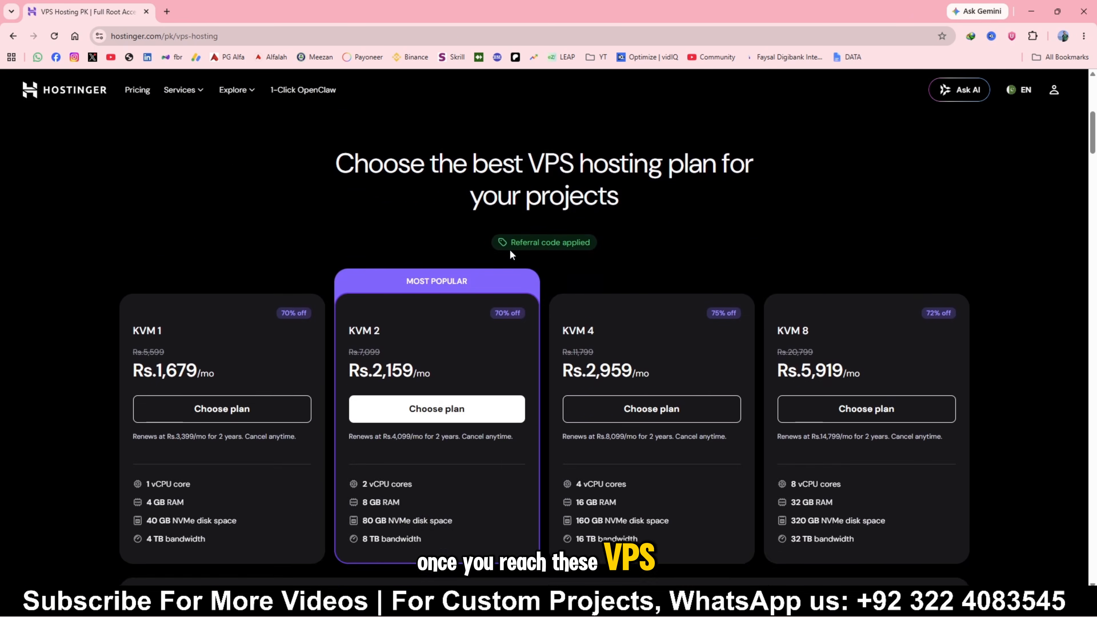
{"action": "scroll", "coordinate": [294, 270], "scroll_direction": "up", "scroll_amount": 1}
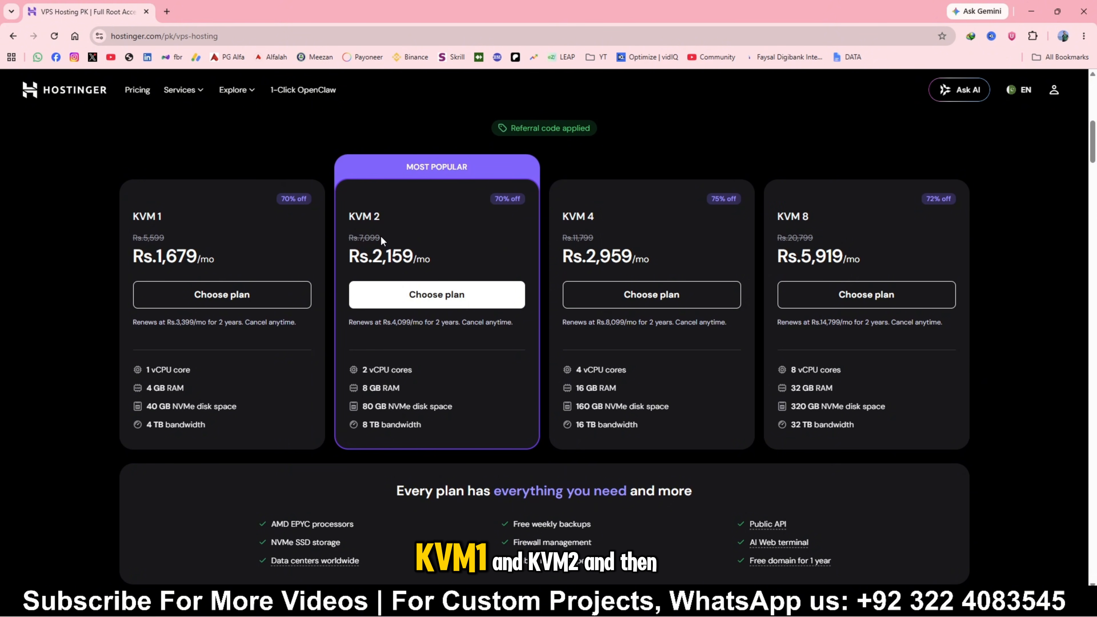
{"action": "scroll", "coordinate": [386, 223], "scroll_direction": "down", "scroll_amount": 1}
{"action": "scroll", "coordinate": [386, 224], "scroll_direction": "up", "scroll_amount": 1}
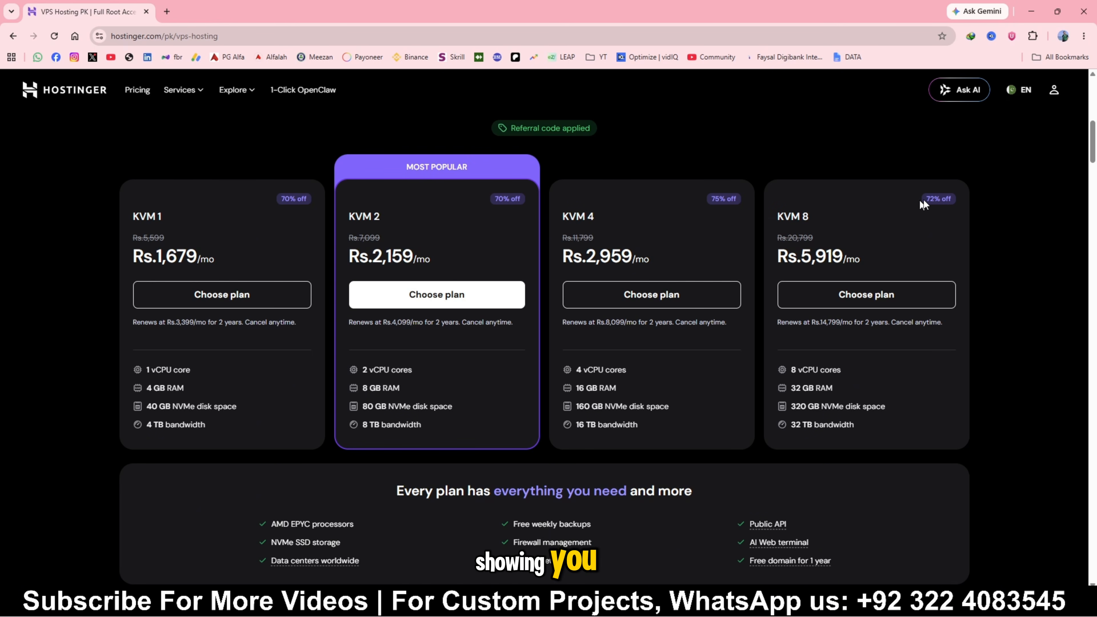
Open the management overview of the KVM 2 server in the Hostinger account and launch its web terminal
{"action": "left_click", "coordinate": [1054, 90]}
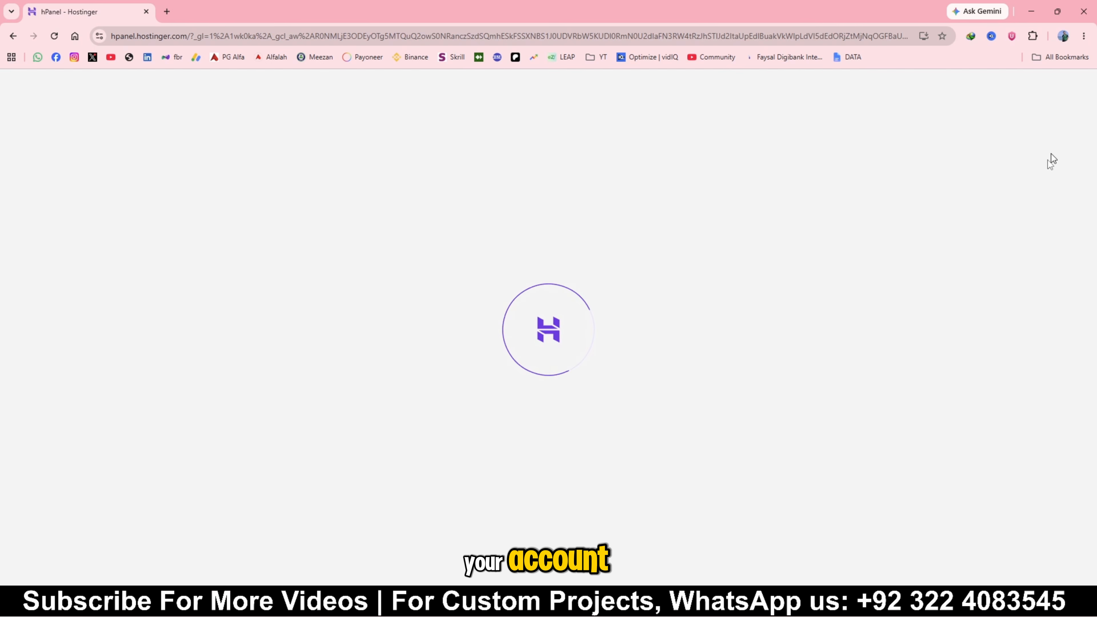
{"action": "scroll", "coordinate": [666, 312], "scroll_direction": "down", "scroll_amount": 2}
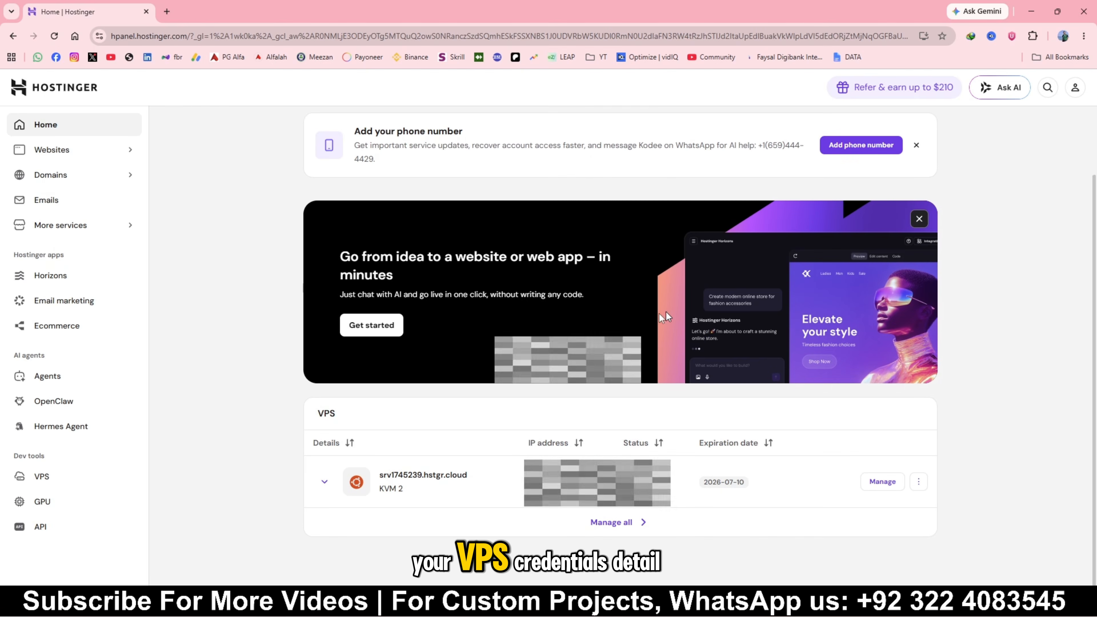
{"action": "left_click", "coordinate": [892, 486]}
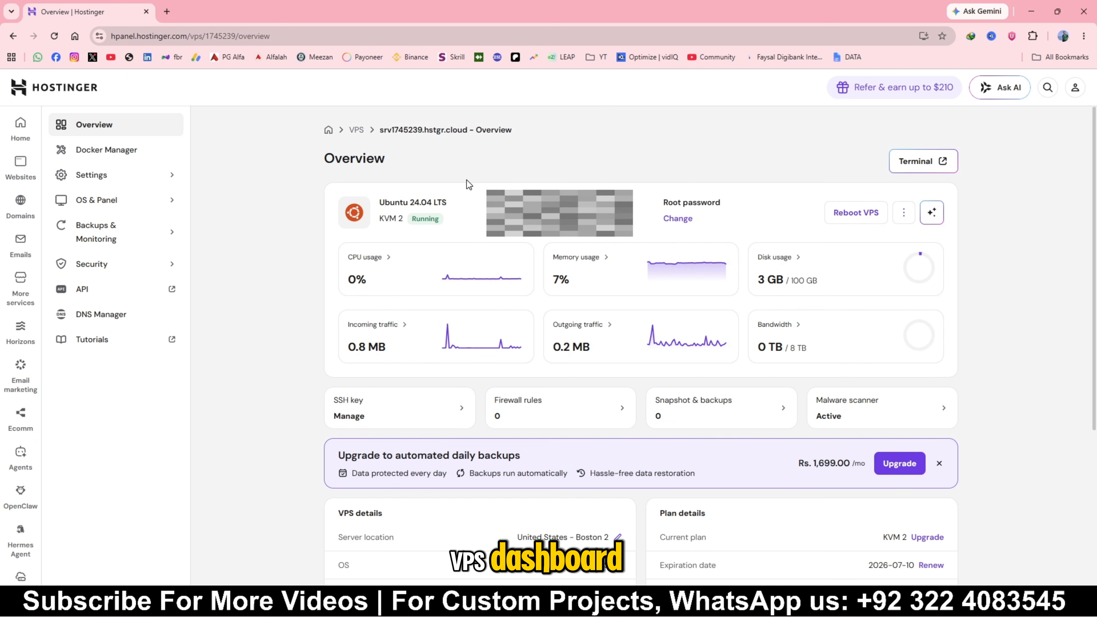
{"action": "left_click", "coordinate": [915, 169]}
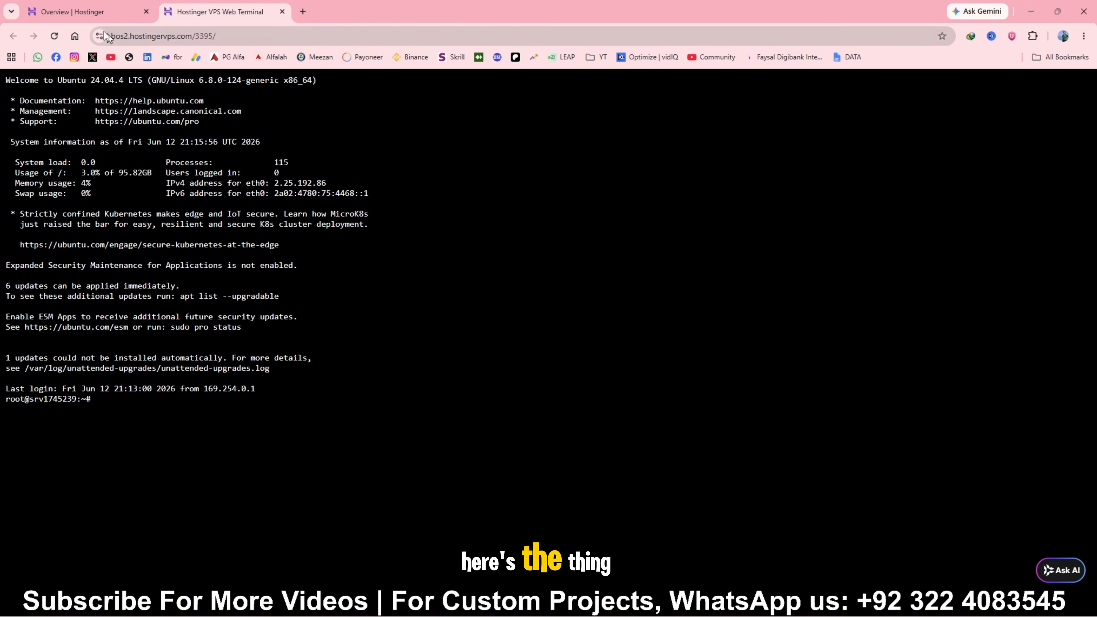
{"action": "left_click", "coordinate": [86, 11]}
{"action": "scroll", "coordinate": [613, 432], "scroll_direction": "down", "scroll_amount": 5}
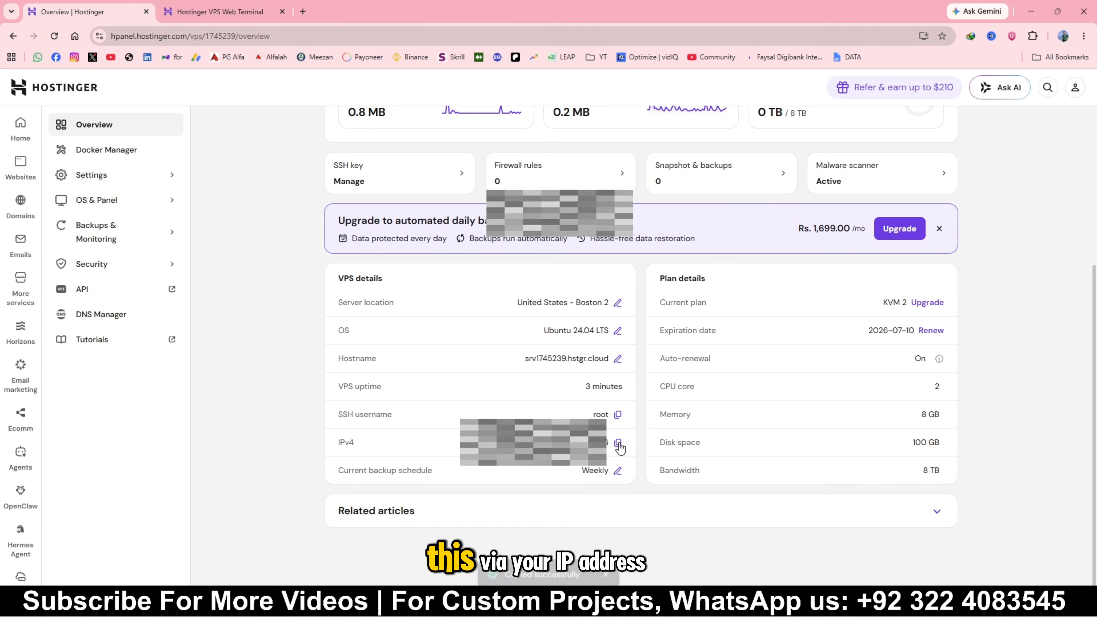
{"action": "left_click", "coordinate": [302, 12]}
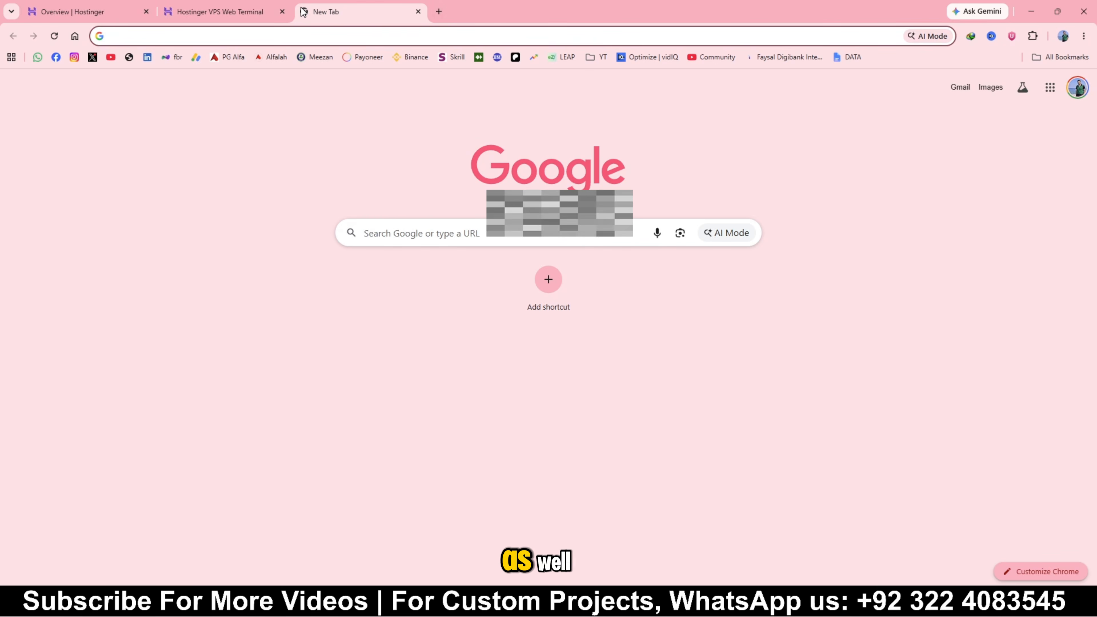
{"action": "type", "text": "h"}
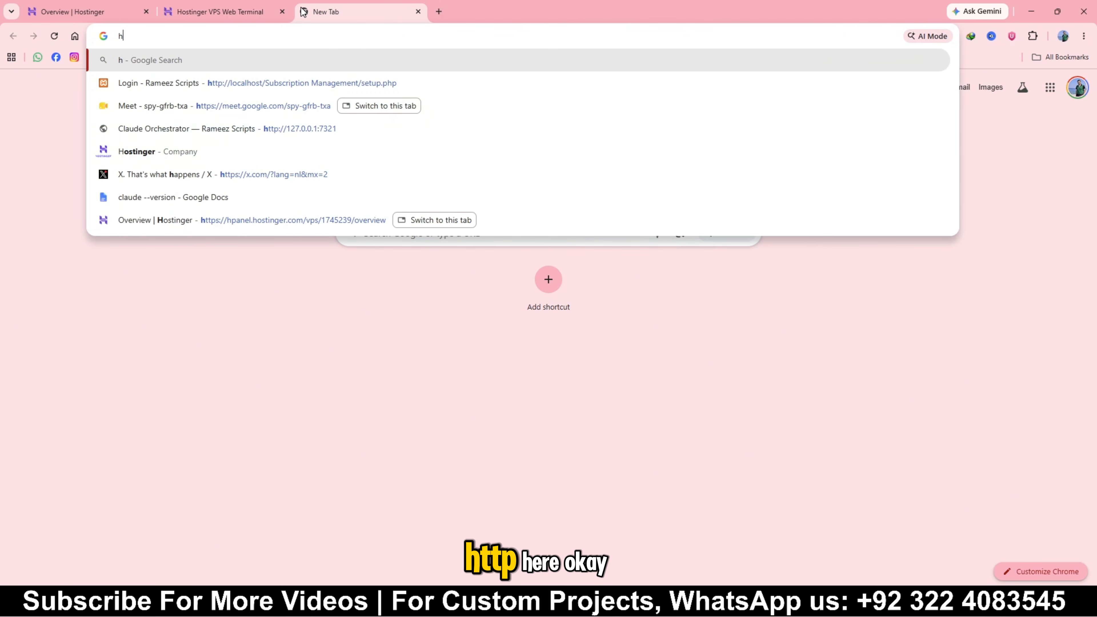
{"action": "type", "text": "ttps://"}
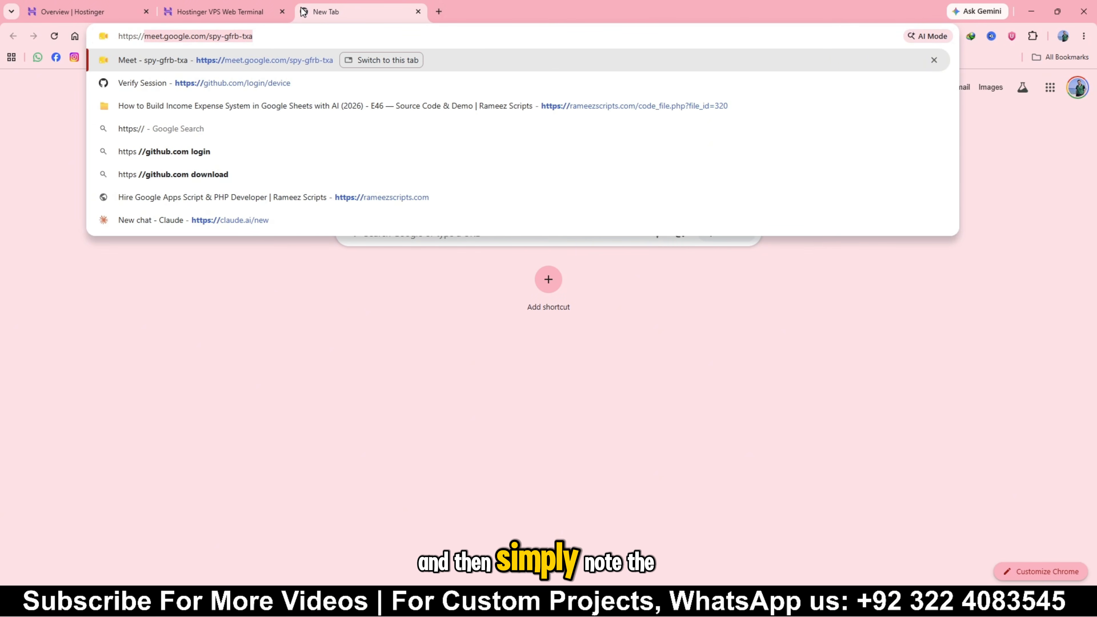
{"action": "key", "text": "BackSpace"}
{"action": "key", "text": "BackSpace"}
{"action": "key", "text": "BackSpace"}
{"action": "key", "text": "BackSpace"}
{"action": "key", "text": "BackSpace"}
{"action": "type", "text": "://"}
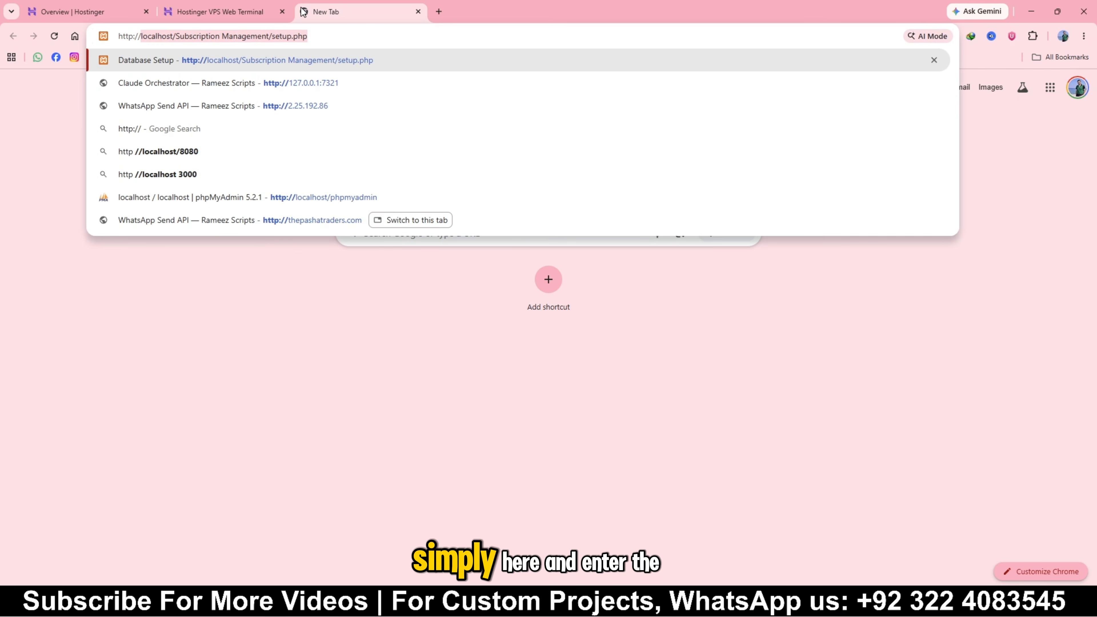
{"action": "key", "text": "ctrl+v"}
{"action": "key", "text": "Return"}
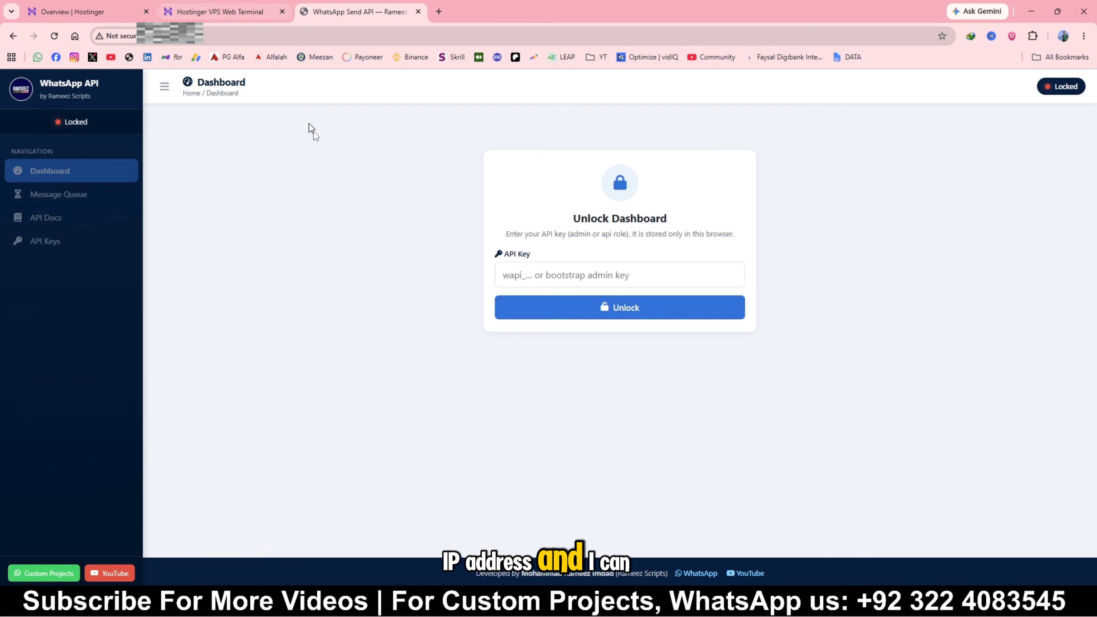
Return to the VPS web terminal and look over the project files in the WHAT RAMEEZ API folder
{"action": "left_click", "coordinate": [230, 15]}
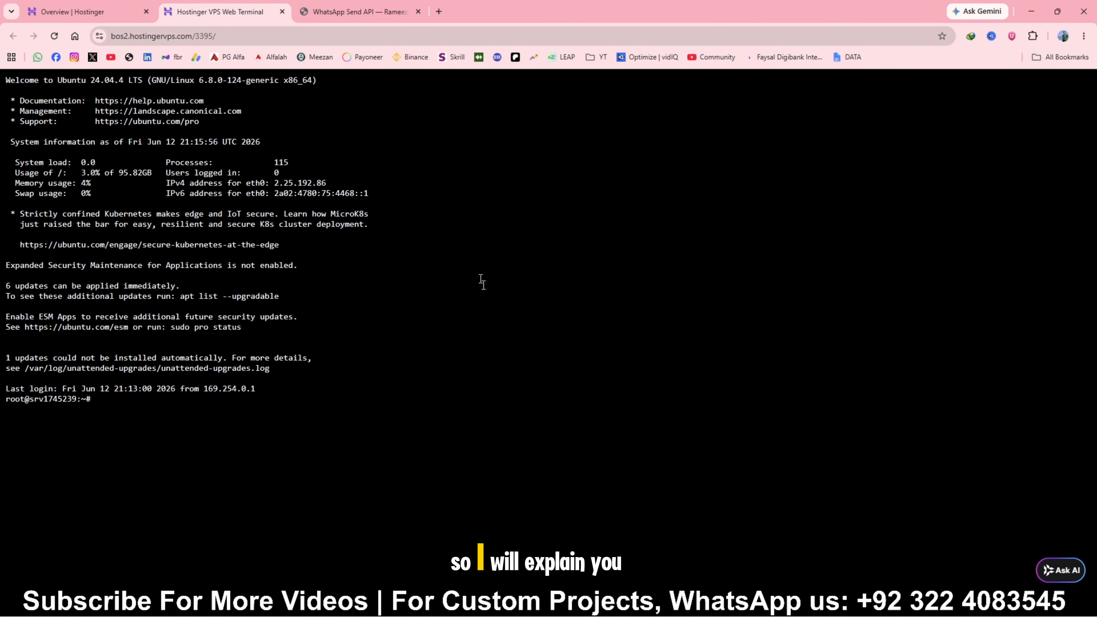
{"action": "mouse_move", "coordinate": [499, 605]}
{"action": "left_click", "coordinate": [510, 530]}
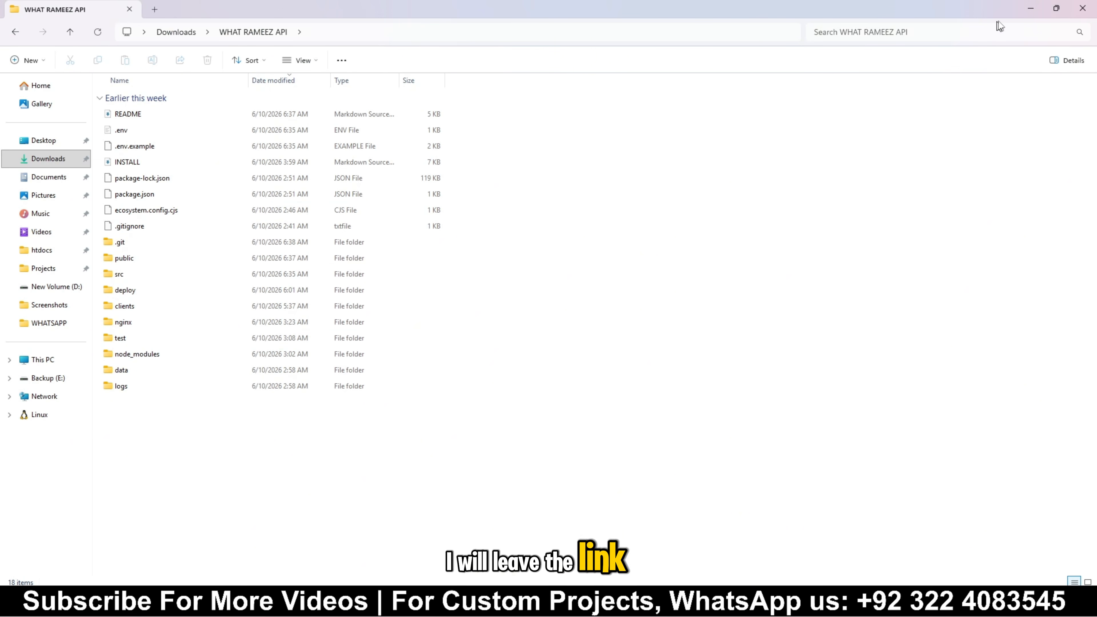
{"action": "left_click", "coordinate": [1030, 9]}
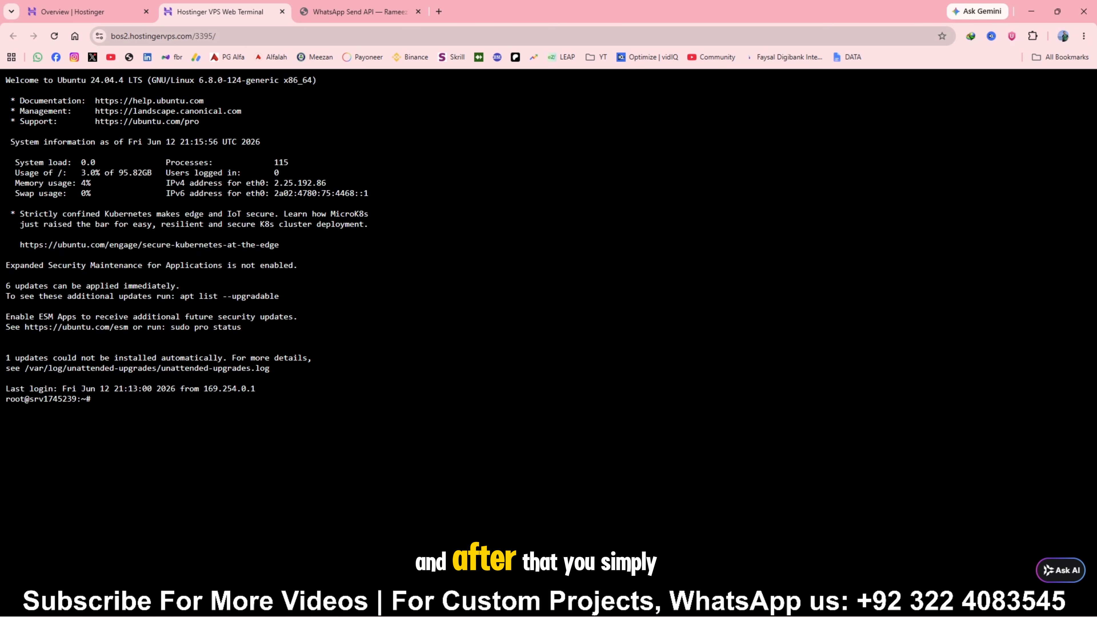
{"action": "left_click_drag", "start_coordinate": [511, 614], "coordinate": [492, 177]}
{"action": "left_click", "coordinate": [783, 174]}
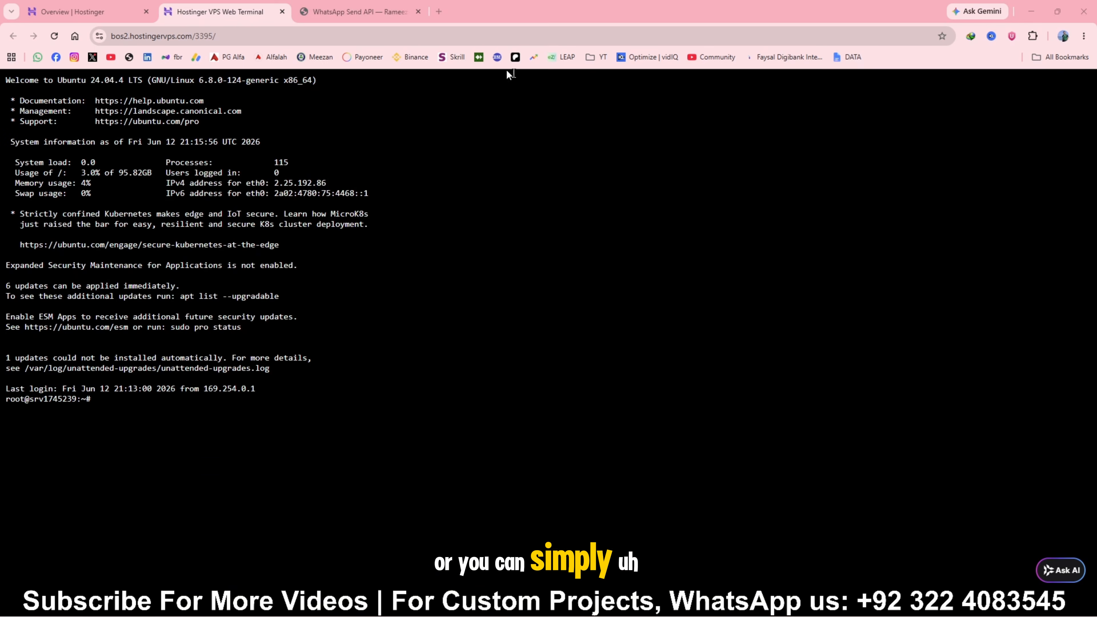
Open GitHub in a new tab and bring up the new repository form with its name and description fields
{"action": "left_click", "coordinate": [444, 12]}
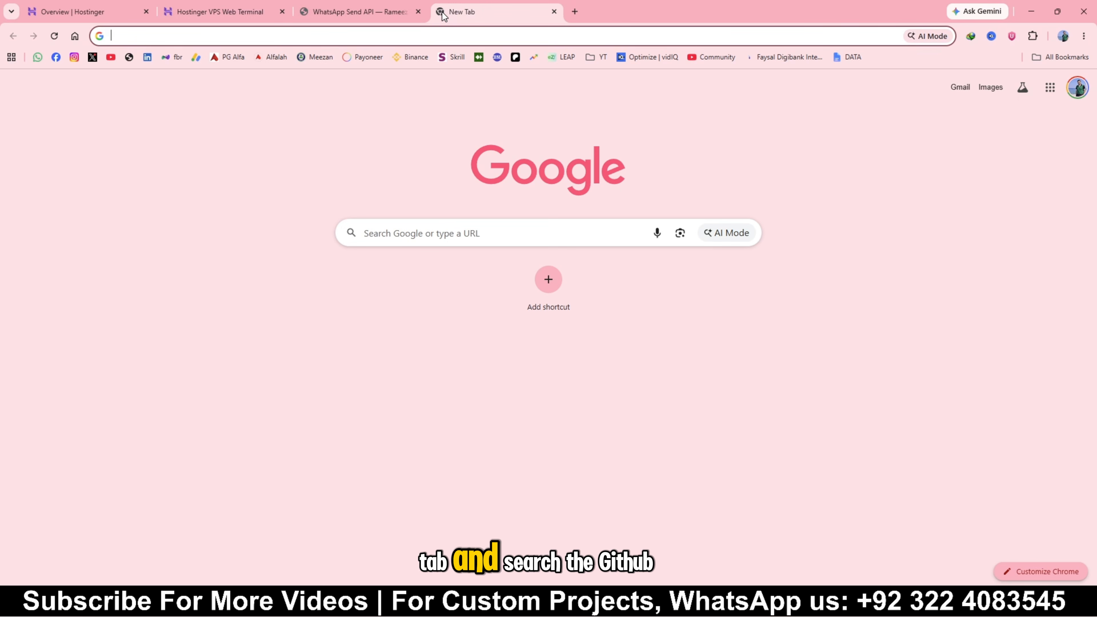
{"action": "type", "text": "github"}
{"action": "key", "text": "Return"}
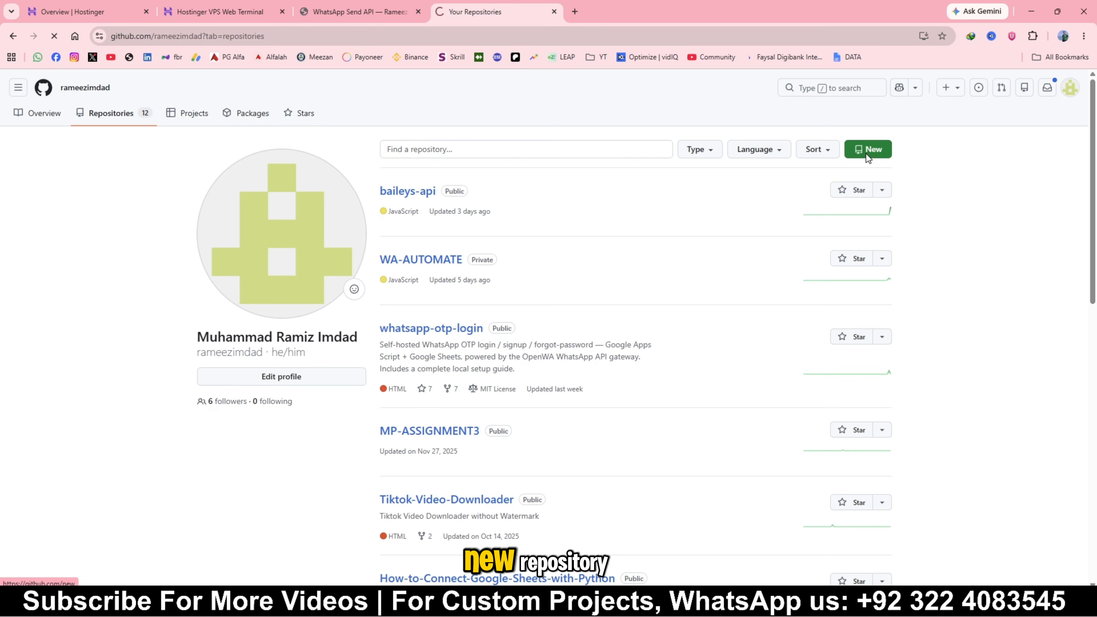
{"action": "left_click", "coordinate": [476, 219]}
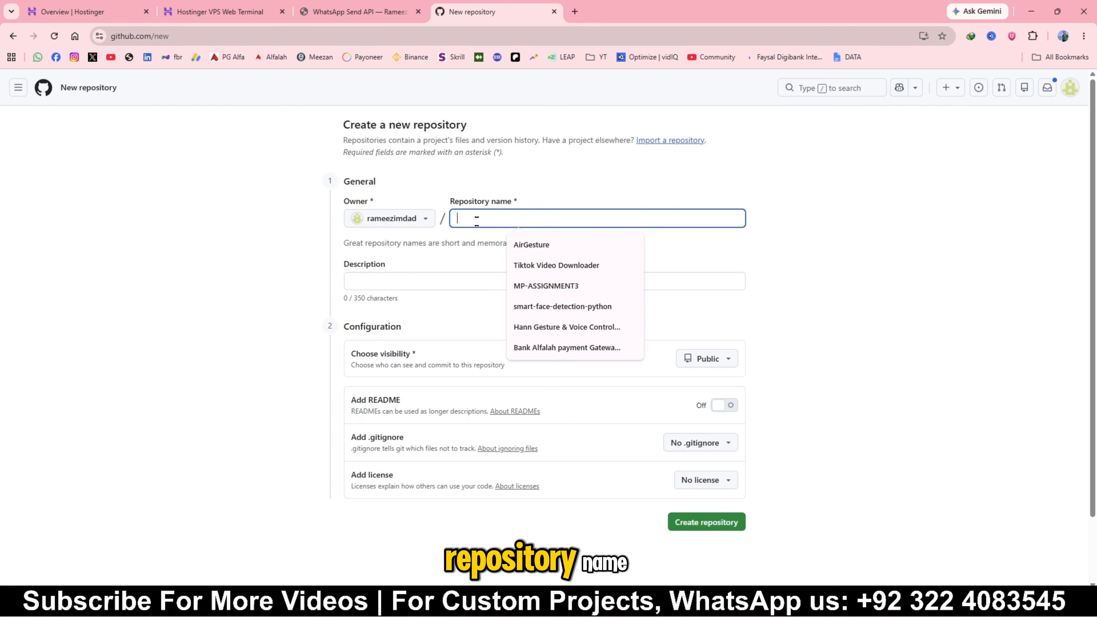
{"action": "left_click", "coordinate": [425, 281]}
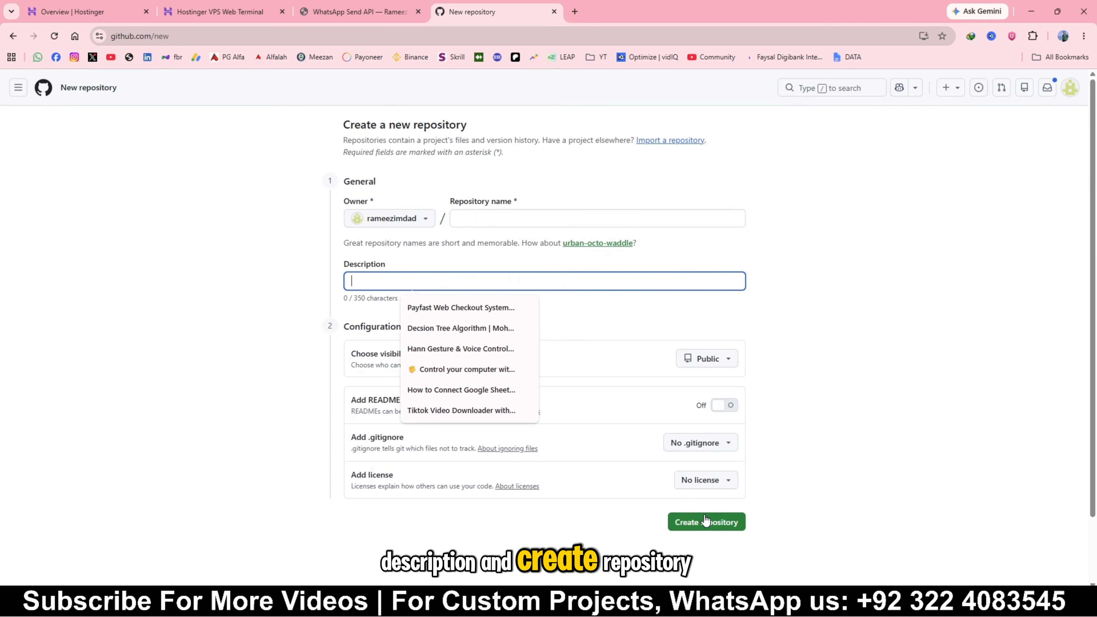
Recheck the WHAT RAMEEZ API project folder and bring the baileys-api repository's README window into view
{"action": "left_click", "coordinate": [435, 605]}
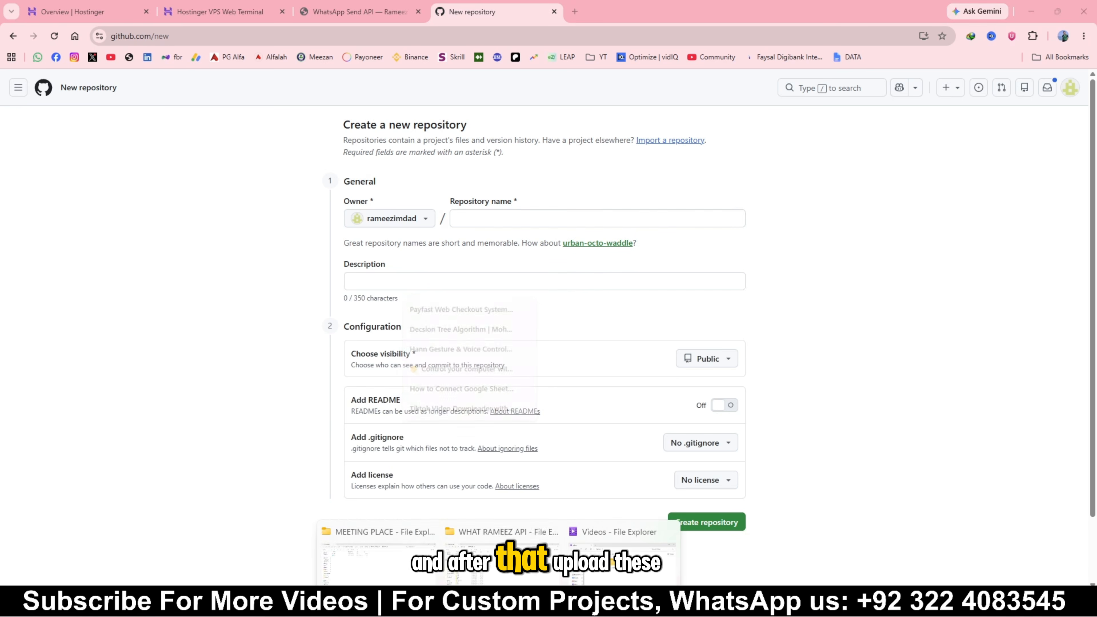
{"action": "left_click", "coordinate": [498, 544]}
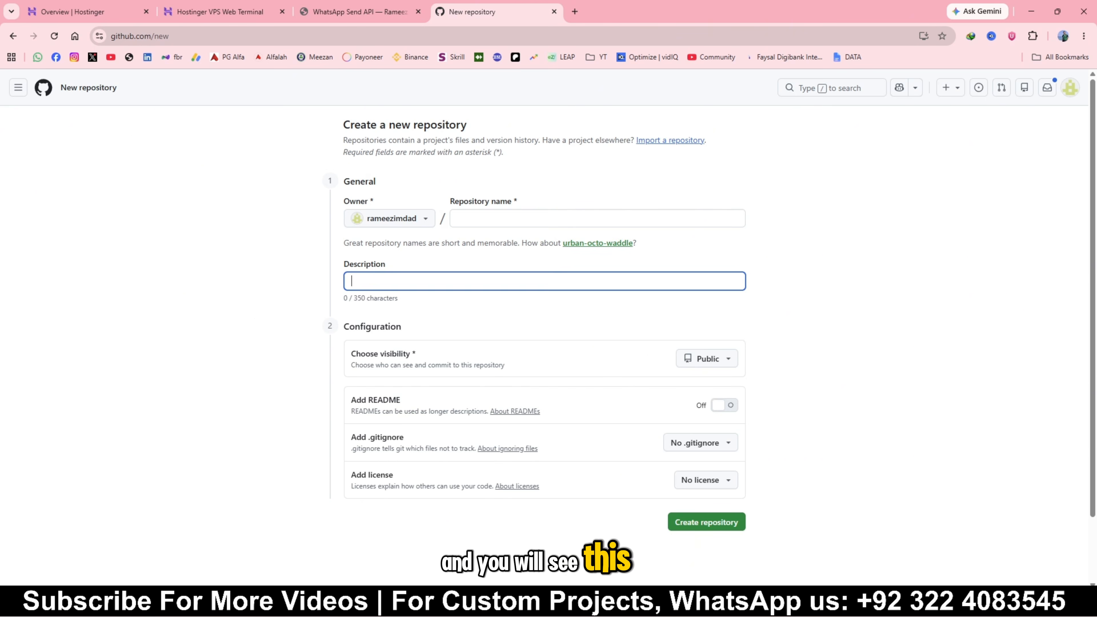
{"action": "left_click_drag", "start_coordinate": [581, 613], "coordinate": [548, 147]}
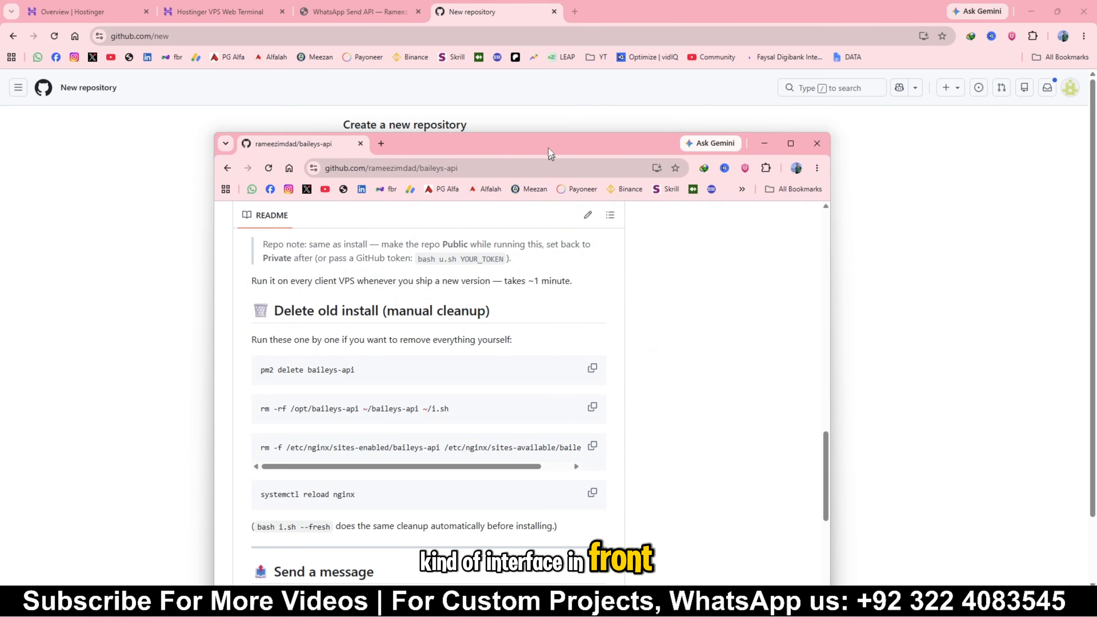
Close the new repository page and merge the separate baileys-api README window into the main browser window as a tab
{"action": "left_click", "coordinate": [553, 19]}
{"action": "left_click", "coordinate": [554, 11]}
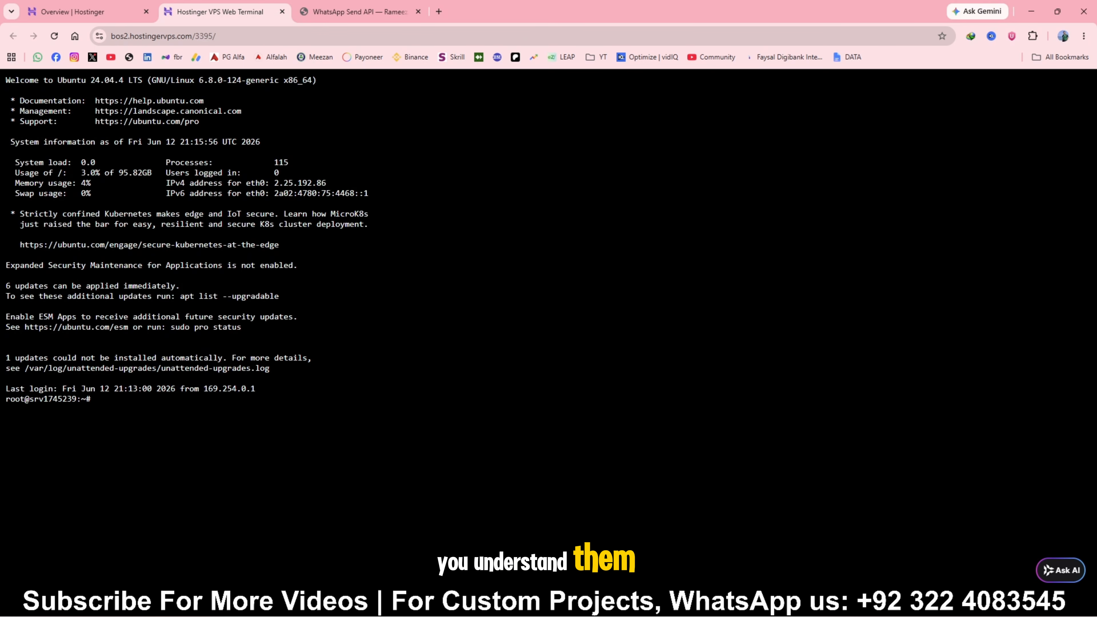
{"action": "left_click", "coordinate": [797, 538]}
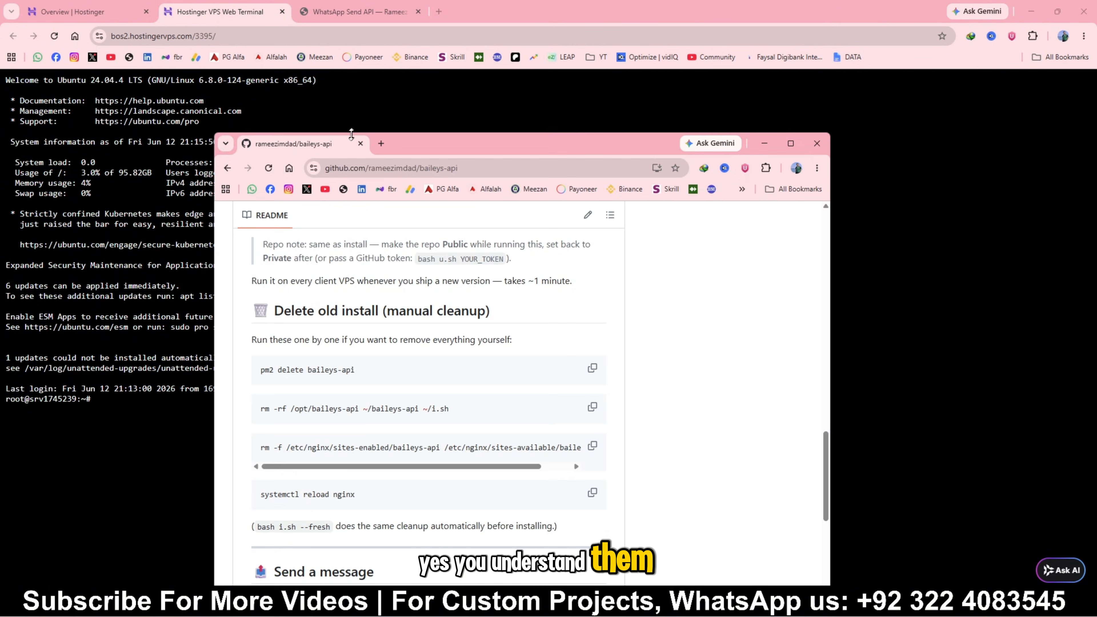
{"action": "left_click_drag", "start_coordinate": [351, 142], "coordinate": [486, 25]}
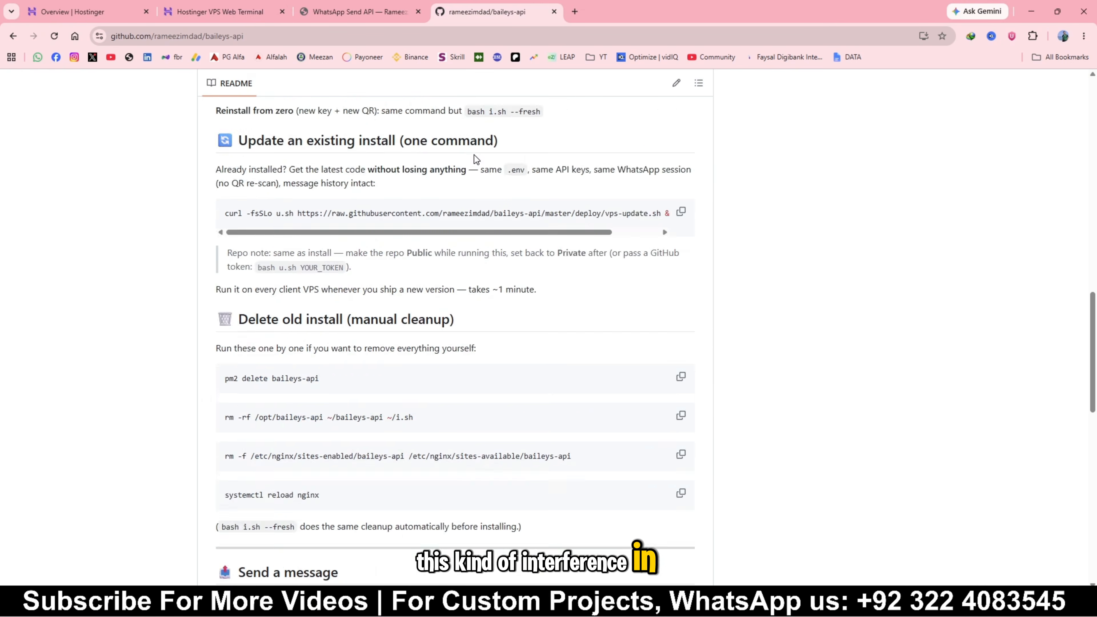
Copy `pm2 delete baileys-api` from the README's manual cleanup section and run it in the VPS web terminal
{"action": "scroll", "coordinate": [474, 155], "scroll_direction": "up", "scroll_amount": 12}
{"action": "scroll", "coordinate": [384, 257], "scroll_direction": "down", "scroll_amount": 4}
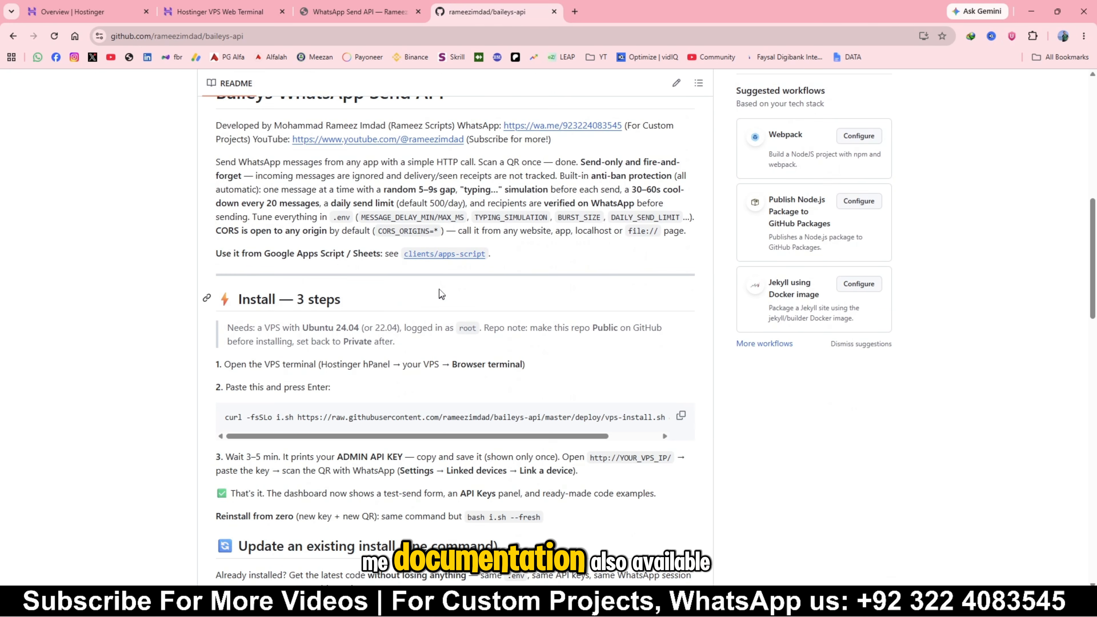
{"action": "scroll", "coordinate": [440, 289], "scroll_direction": "down", "scroll_amount": 5}
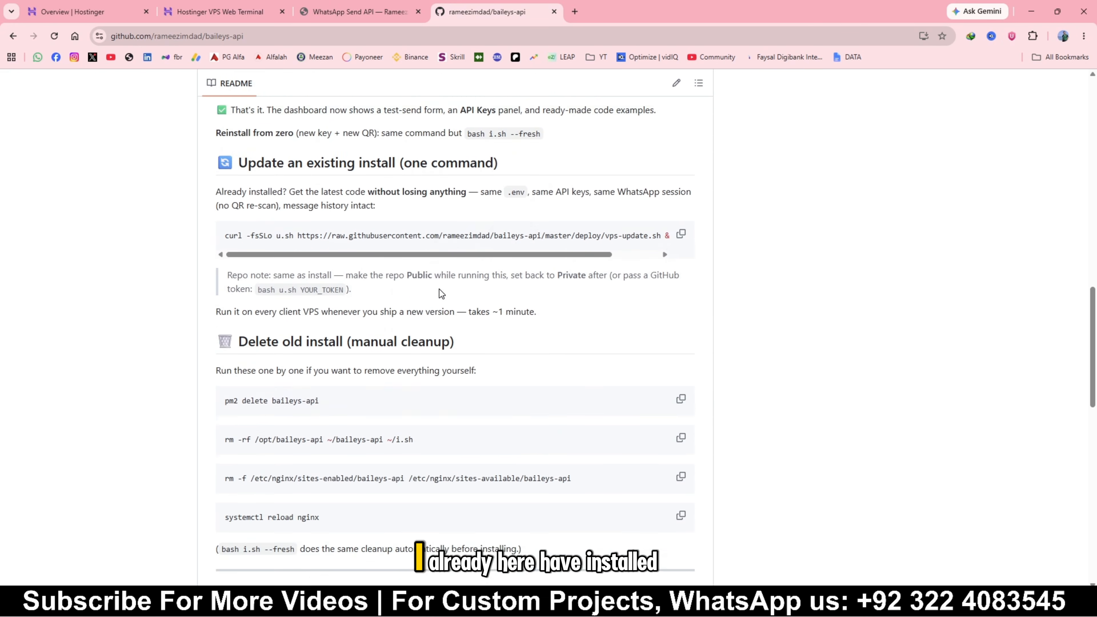
{"action": "scroll", "coordinate": [440, 293], "scroll_direction": "down", "scroll_amount": 1}
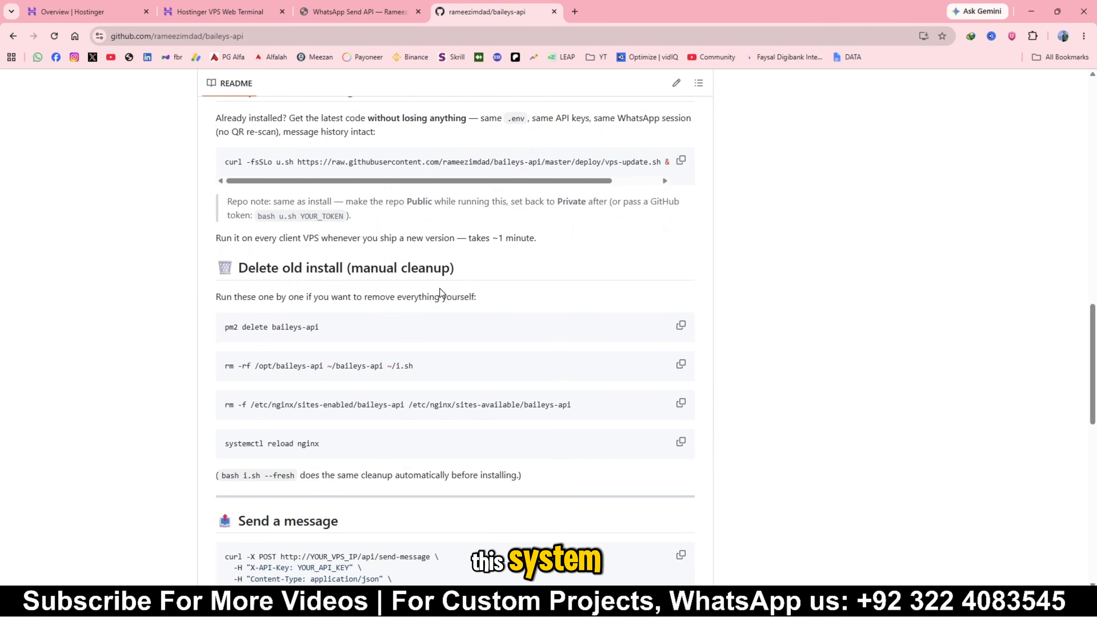
{"action": "scroll", "coordinate": [439, 288], "scroll_direction": "down", "scroll_amount": 2}
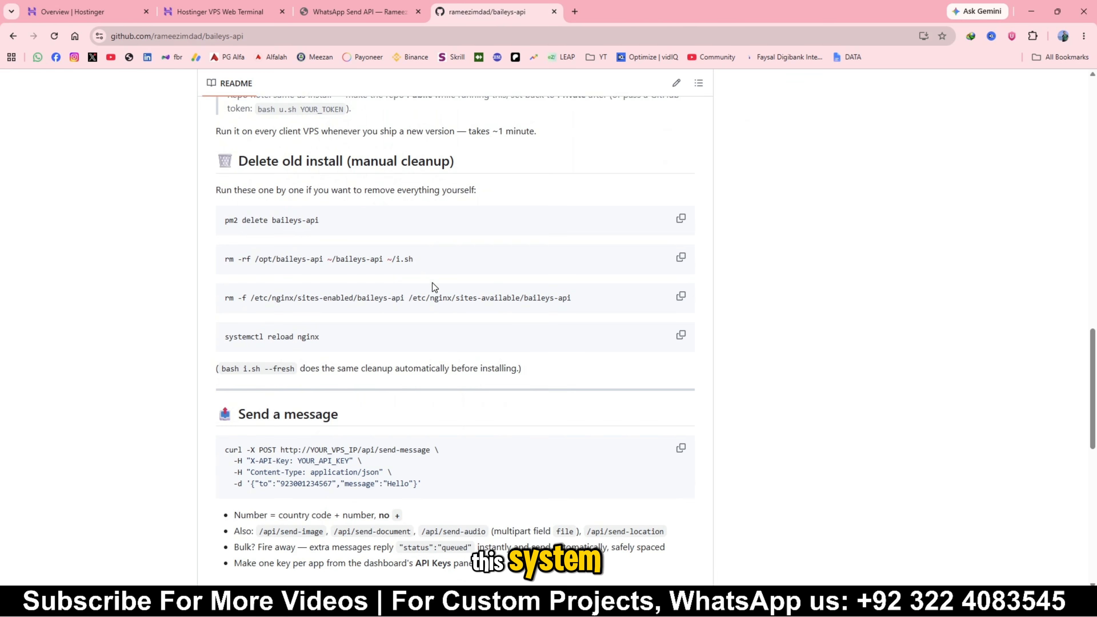
{"action": "left_click", "coordinate": [679, 216]}
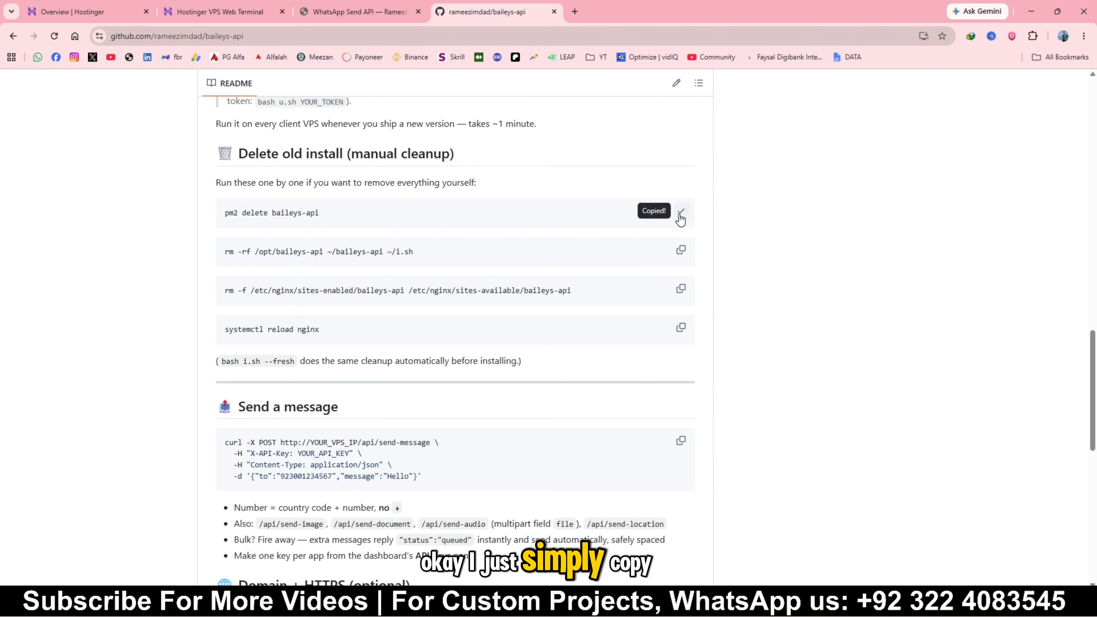
{"action": "left_click", "coordinate": [345, 8]}
{"action": "left_click", "coordinate": [207, 13]}
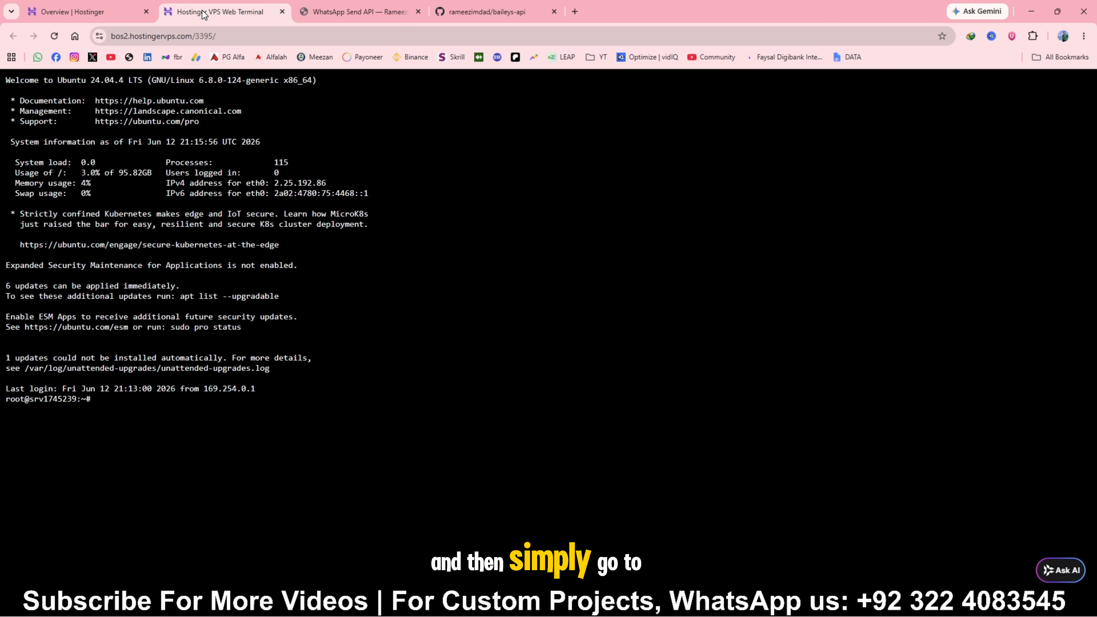
{"action": "right_click", "coordinate": [117, 398]}
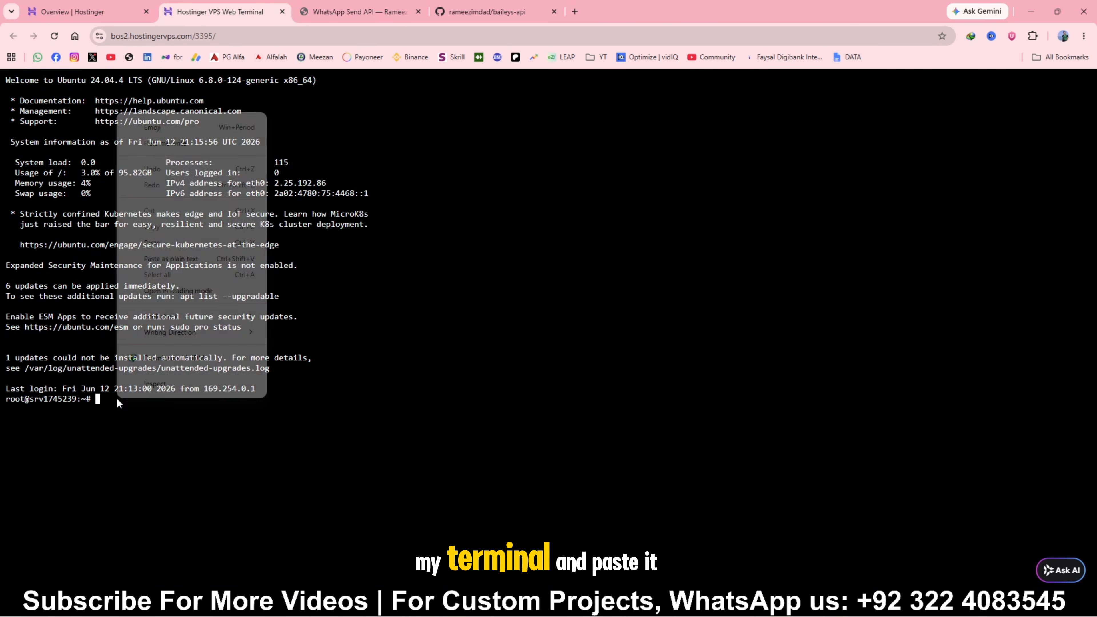
{"action": "left_click", "coordinate": [168, 239]}
{"action": "key", "text": "Return"}
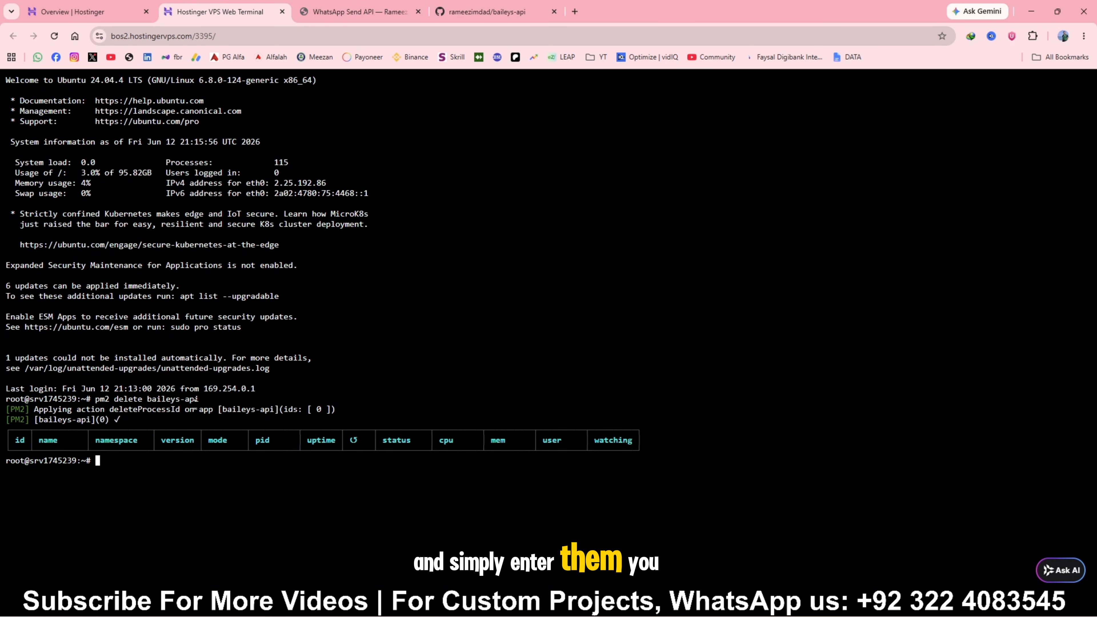
Place the README tab beside the terminal tab, then copy and run `rm -rf /opt/baileys-api ~/baileys-api ~/i.sh` in the VPS terminal
{"action": "left_click_drag", "start_coordinate": [488, 11], "coordinate": [358, 12]}
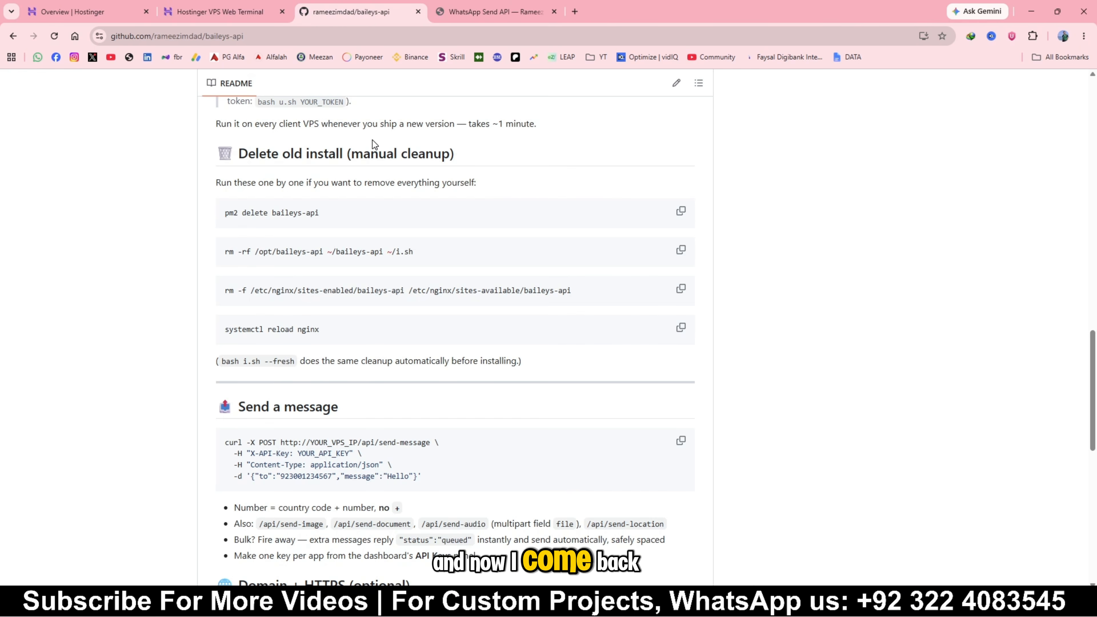
{"action": "left_click", "coordinate": [680, 250]}
{"action": "left_click", "coordinate": [220, 12]}
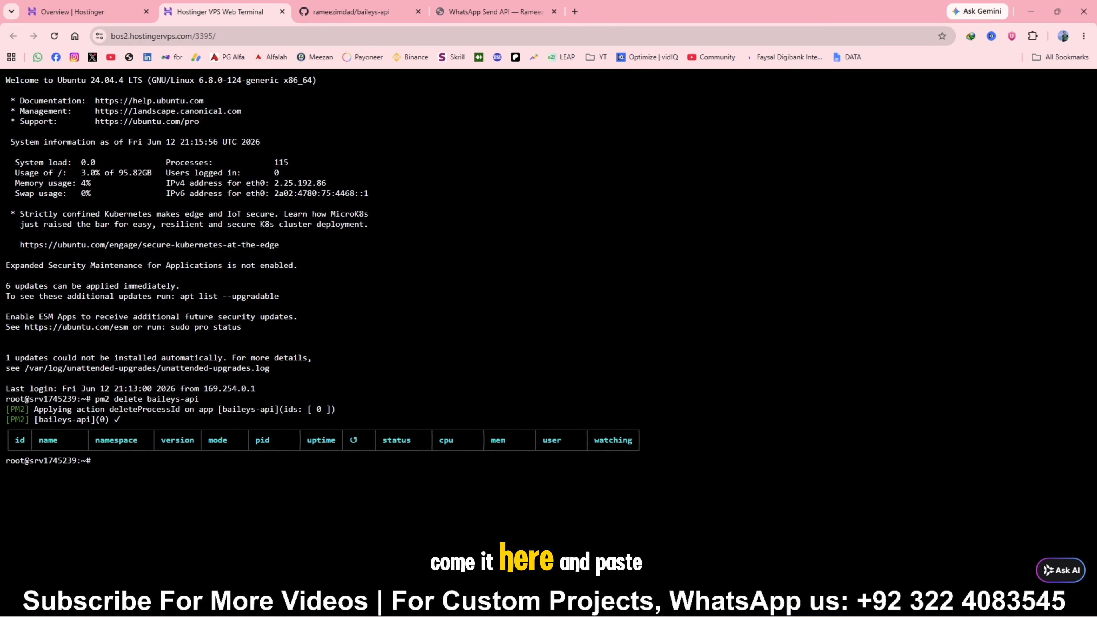
{"action": "right_click", "coordinate": [115, 460]}
{"action": "left_click", "coordinate": [166, 306]}
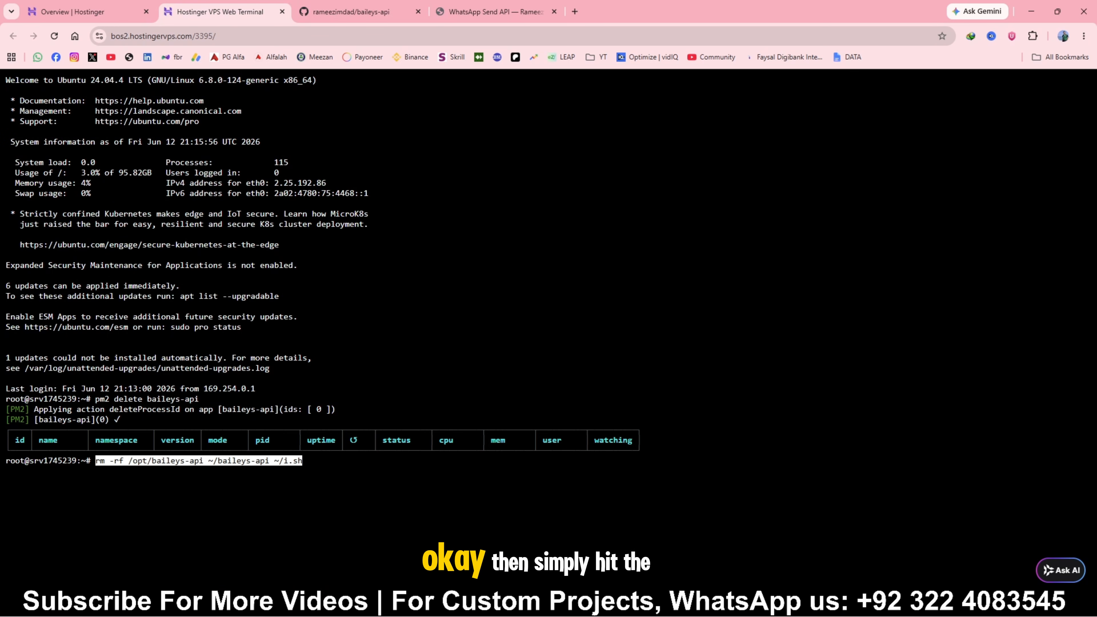
{"action": "key", "text": "Return"}
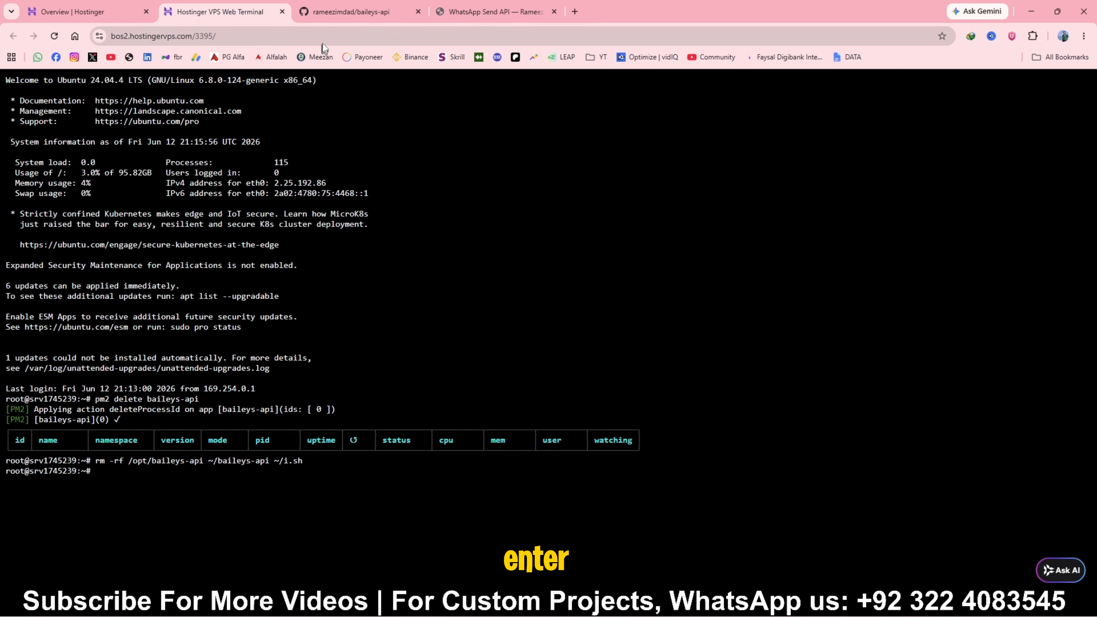
Copy the README's nginx cleanup command and run `rm -f /etc/nginx/sites-enabled/baileys-api /etc/nginx/sites-available/baileys-api` in the VPS terminal
{"action": "left_click", "coordinate": [335, 13]}
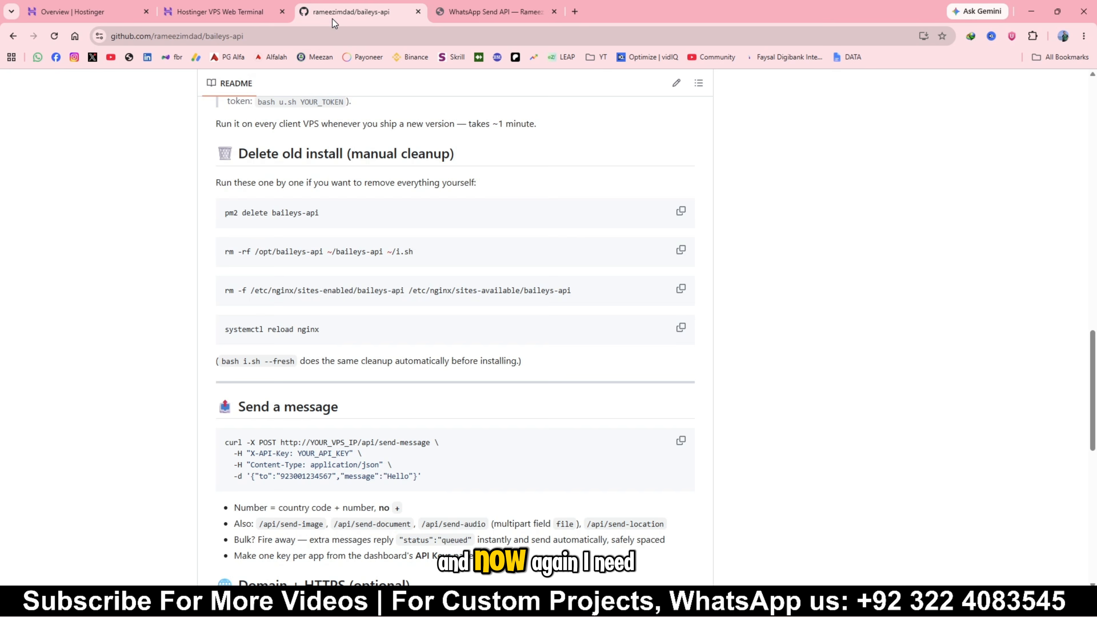
{"action": "left_click", "coordinate": [681, 289]}
{"action": "left_click", "coordinate": [231, 12]}
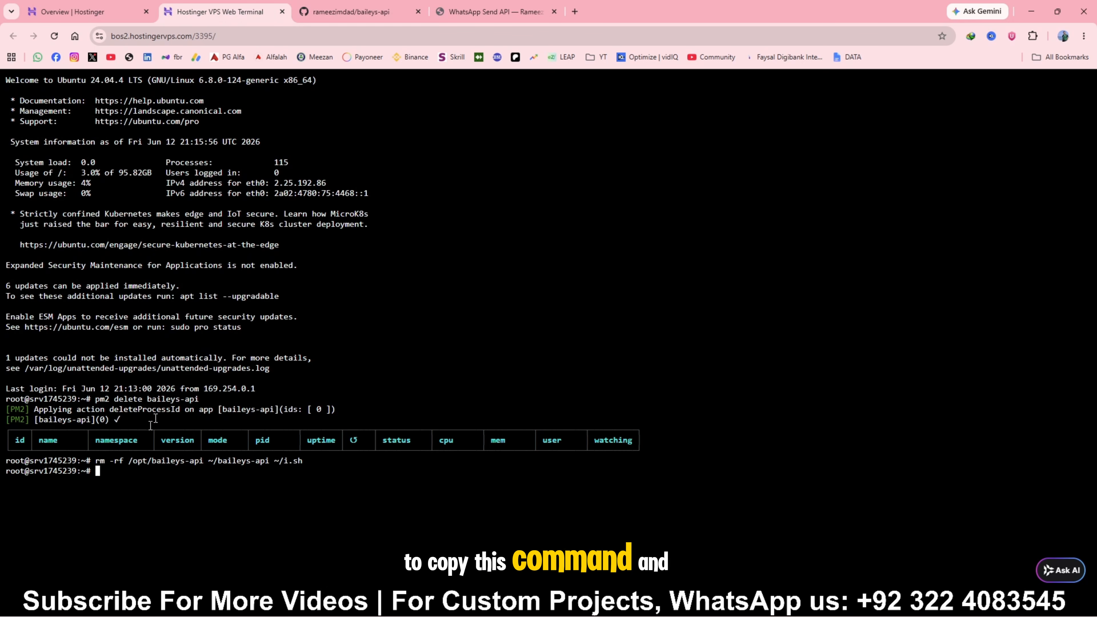
{"action": "right_click", "coordinate": [114, 476]}
{"action": "left_click", "coordinate": [154, 323]}
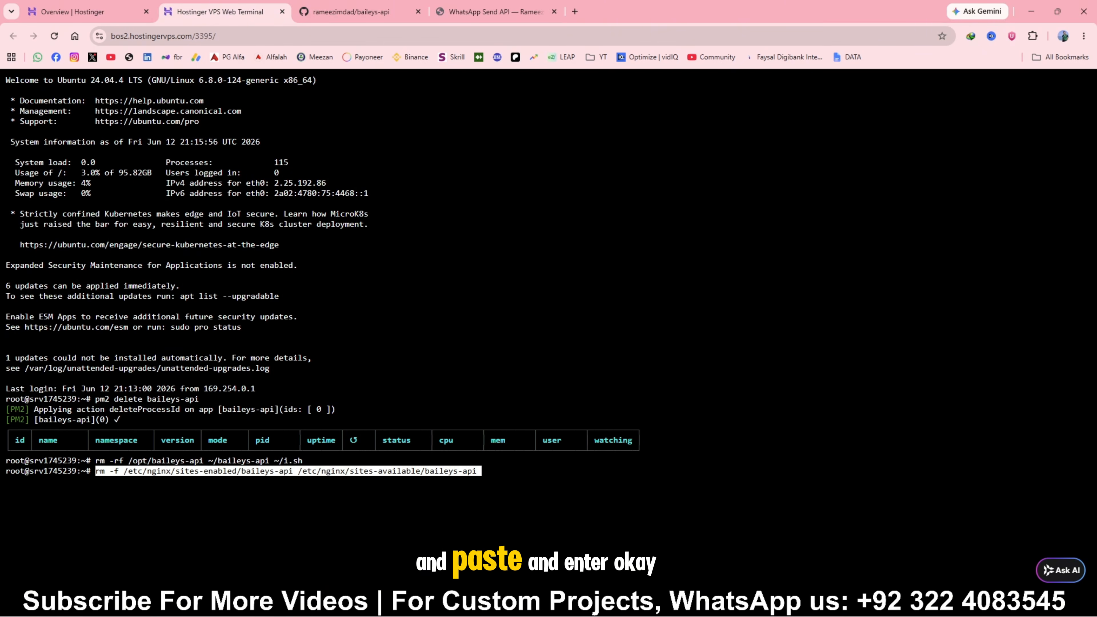
{"action": "key", "text": "Return"}
Copy `systemctl reload nginx` from the README's cleanup section and run it in the VPS terminal
{"action": "left_click", "coordinate": [326, 13]}
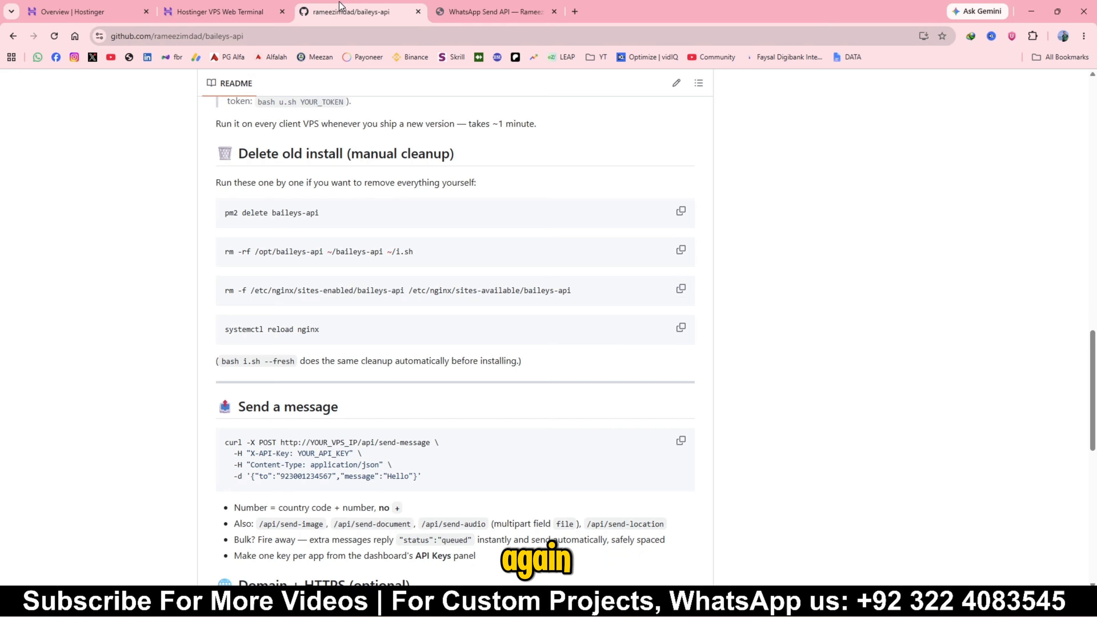
{"action": "scroll", "coordinate": [561, 298], "scroll_direction": "down", "scroll_amount": 1}
{"action": "left_click", "coordinate": [678, 270]}
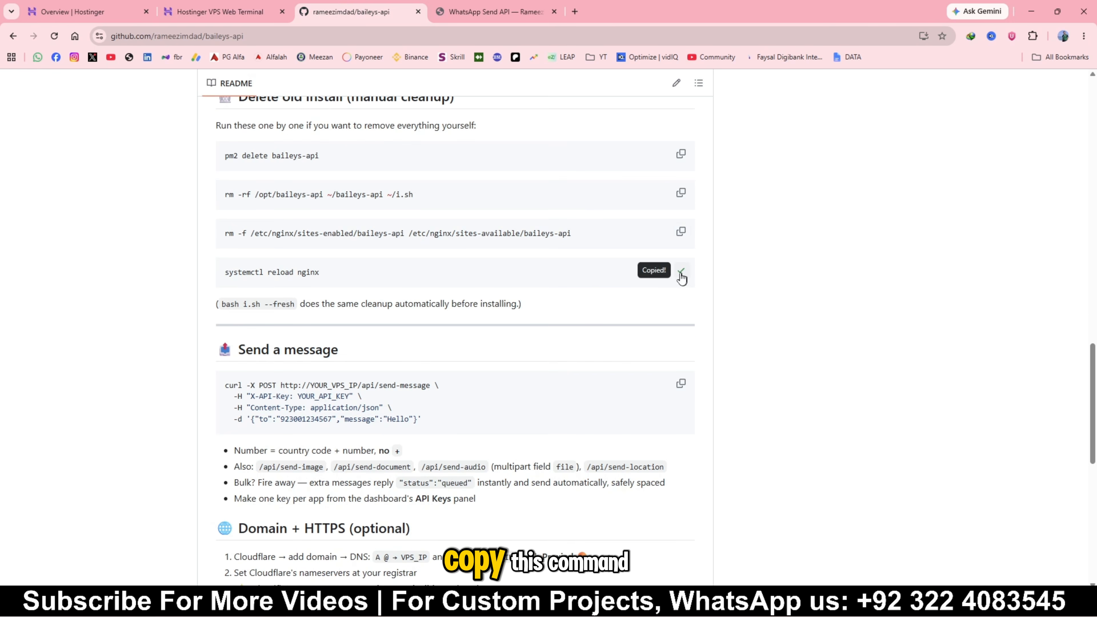
{"action": "left_click", "coordinate": [218, 12]}
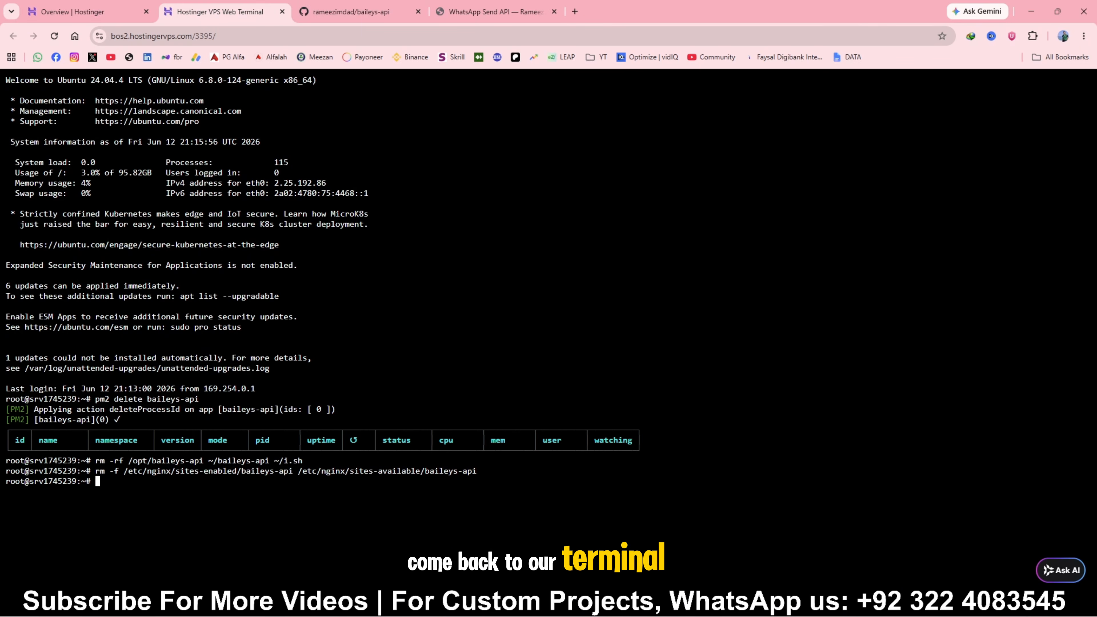
{"action": "right_click", "coordinate": [175, 471]}
{"action": "left_click", "coordinate": [203, 325]}
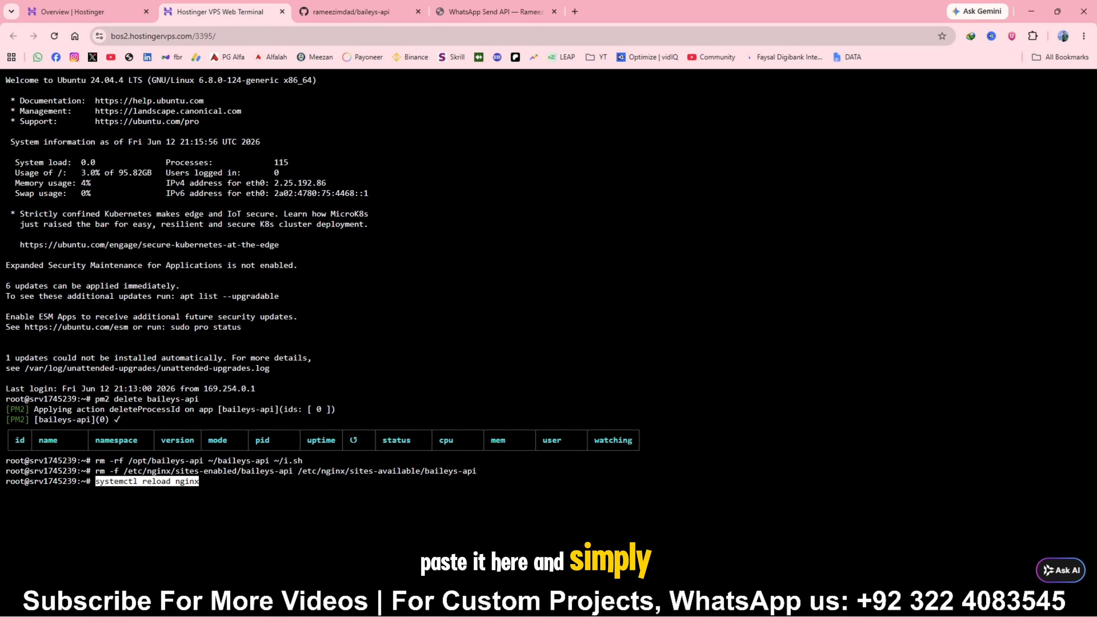
{"action": "key", "text": "Return"}
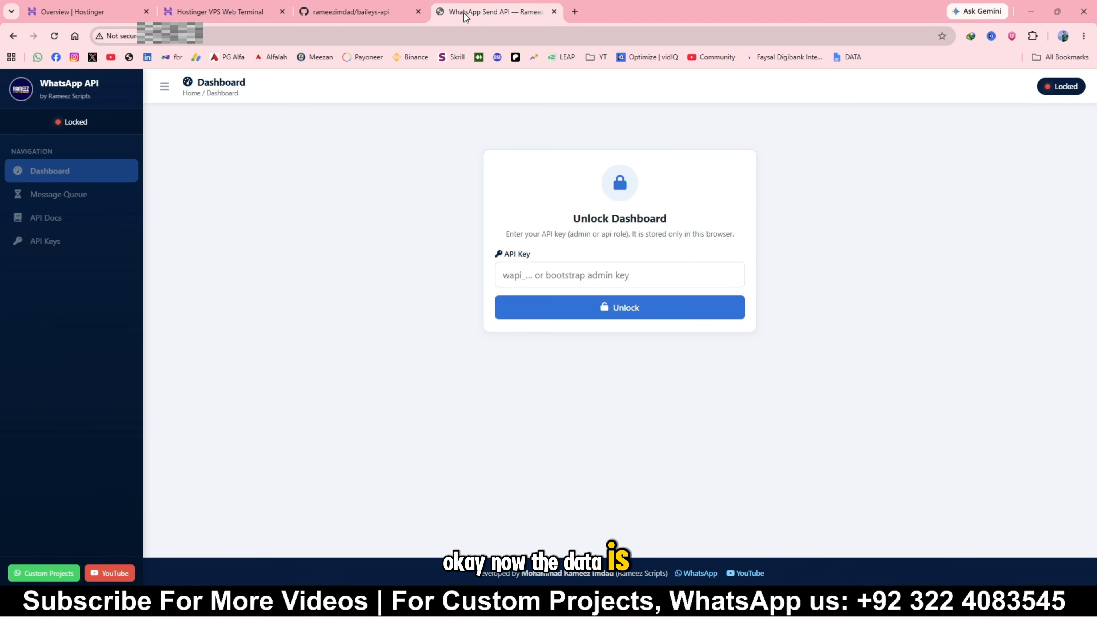
Reload the WhatsApp API dashboard page to check whether it still responds, and glance at the Hostinger VPS overview
{"action": "left_click", "coordinate": [493, 12]}
{"action": "left_click", "coordinate": [55, 36]}
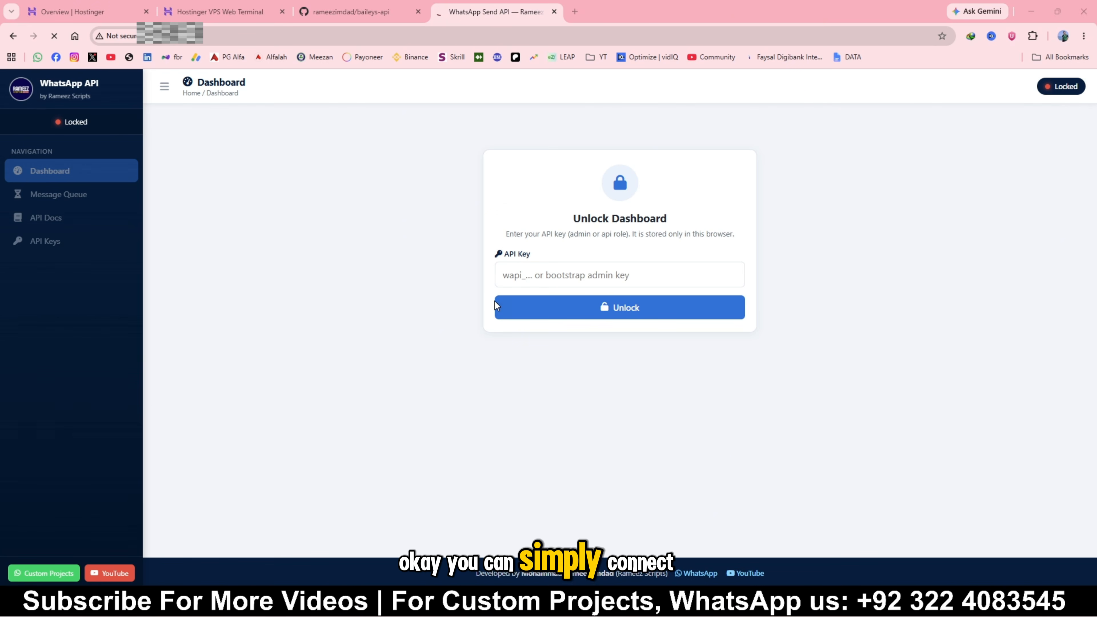
{"action": "left_click", "coordinate": [87, 12]}
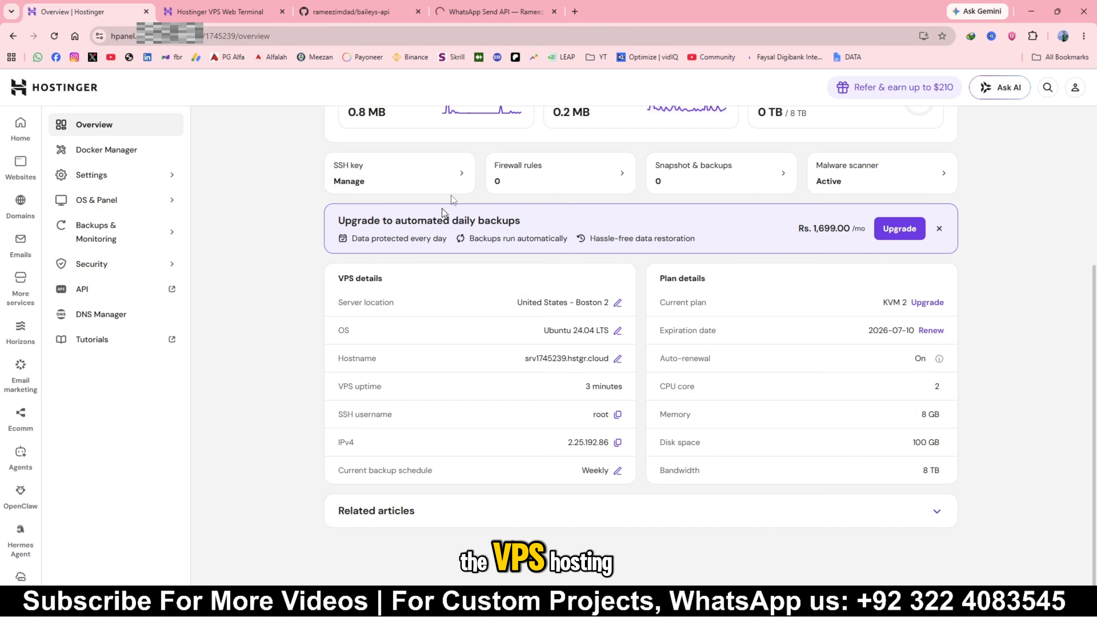
{"action": "left_click", "coordinate": [508, 6]}
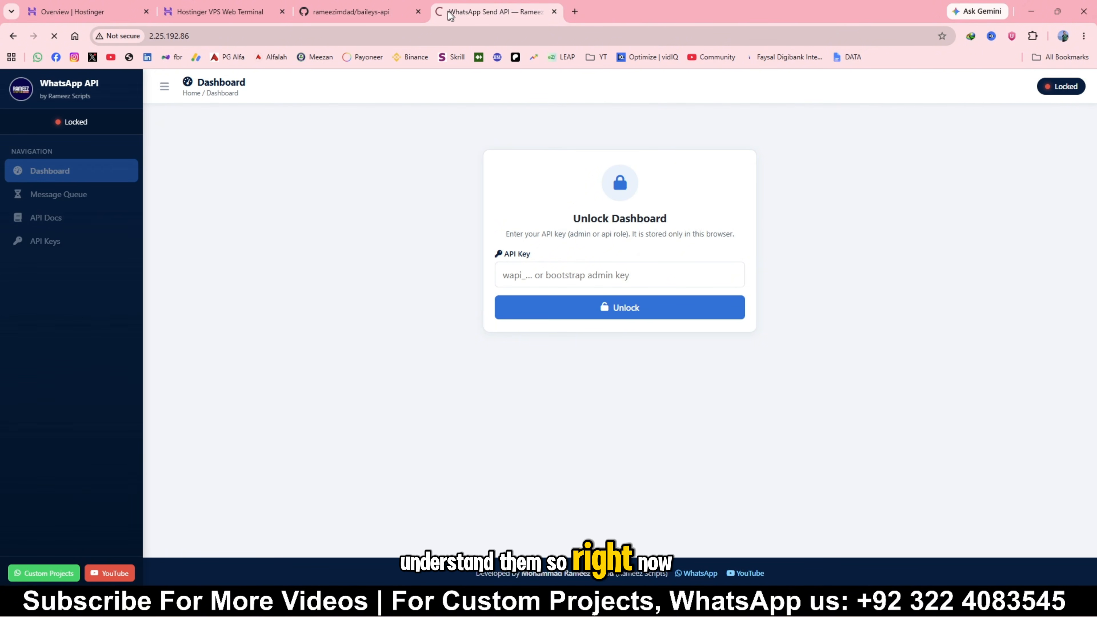
Copy the curl command for `vps-install.sh` from the README's "Install — 3 steps" section and run it in the VPS terminal
{"action": "left_click", "coordinate": [339, 21]}
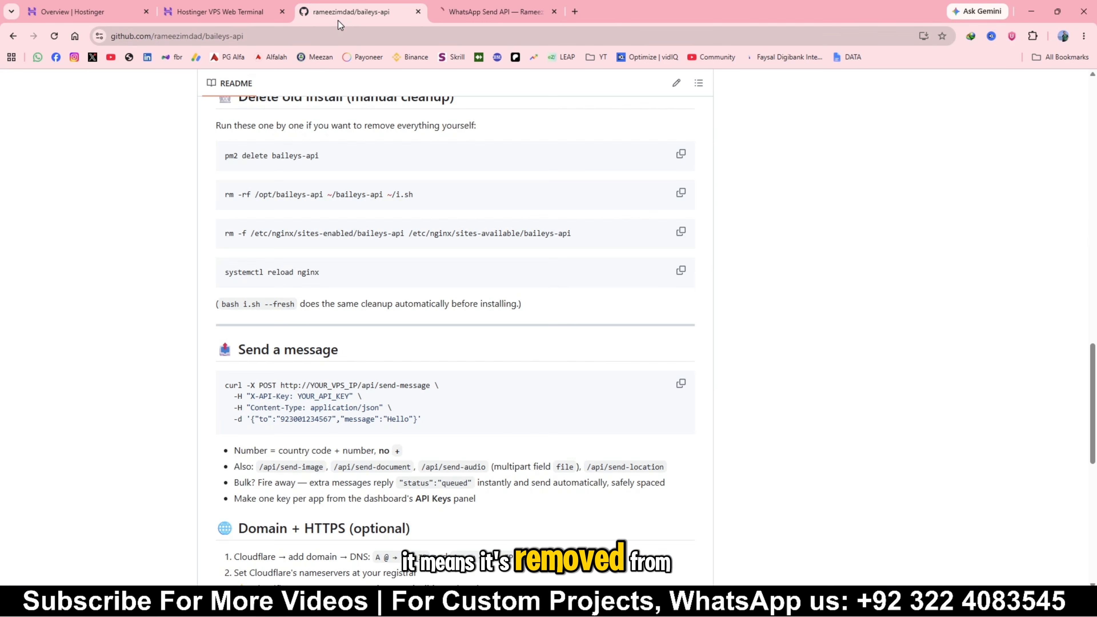
{"action": "scroll", "coordinate": [662, 202], "scroll_direction": "up", "scroll_amount": 8}
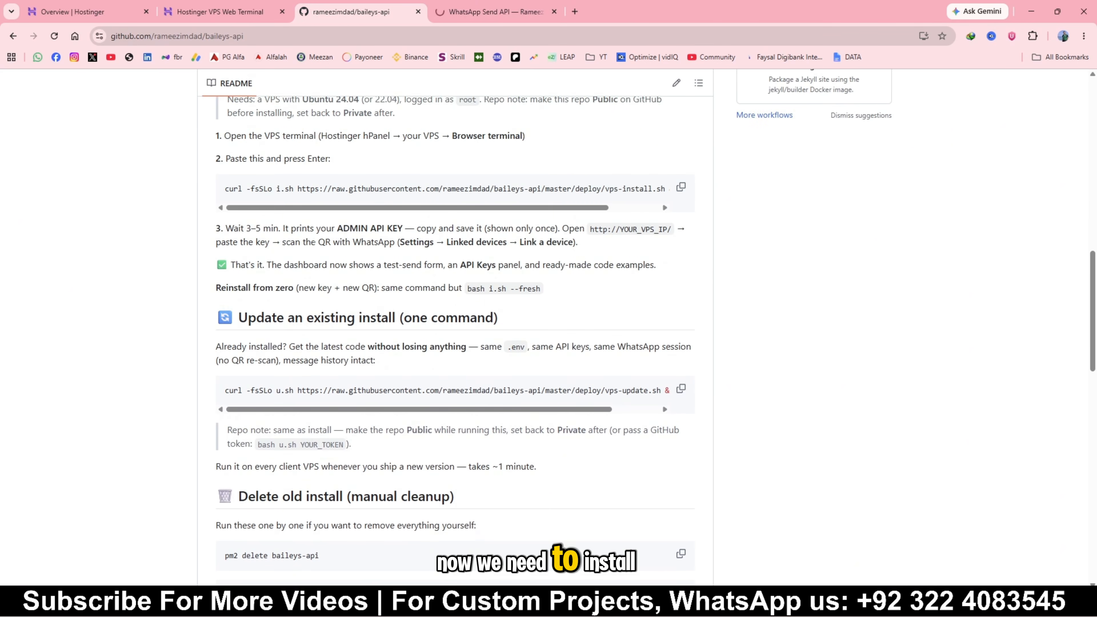
{"action": "scroll", "coordinate": [662, 202], "scroll_direction": "up", "scroll_amount": 3}
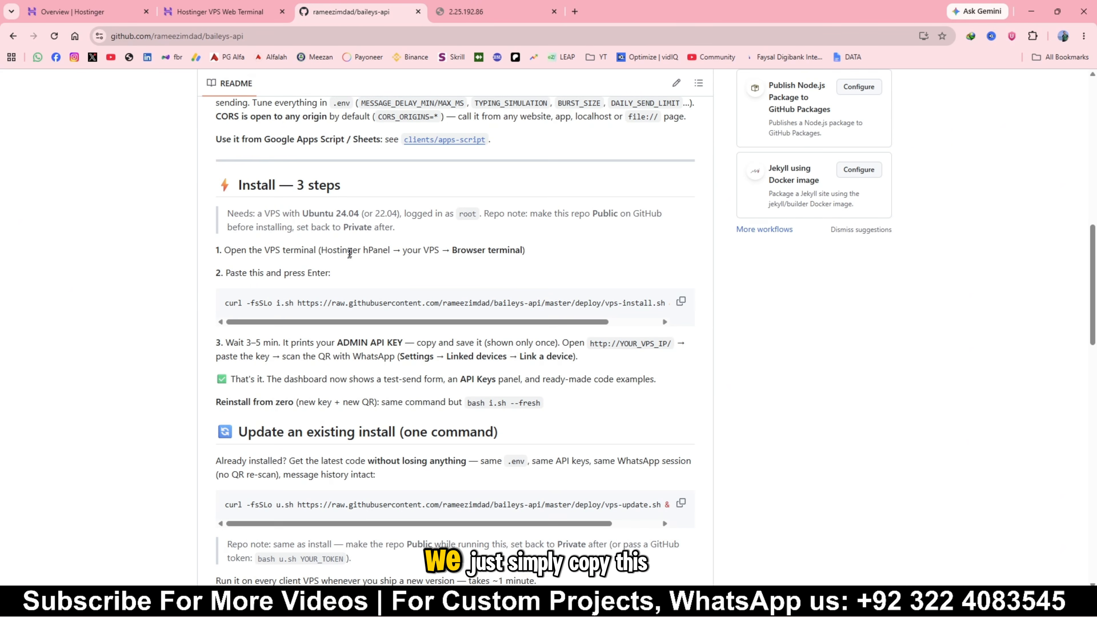
{"action": "left_click", "coordinate": [681, 301]}
{"action": "left_click", "coordinate": [220, 12]}
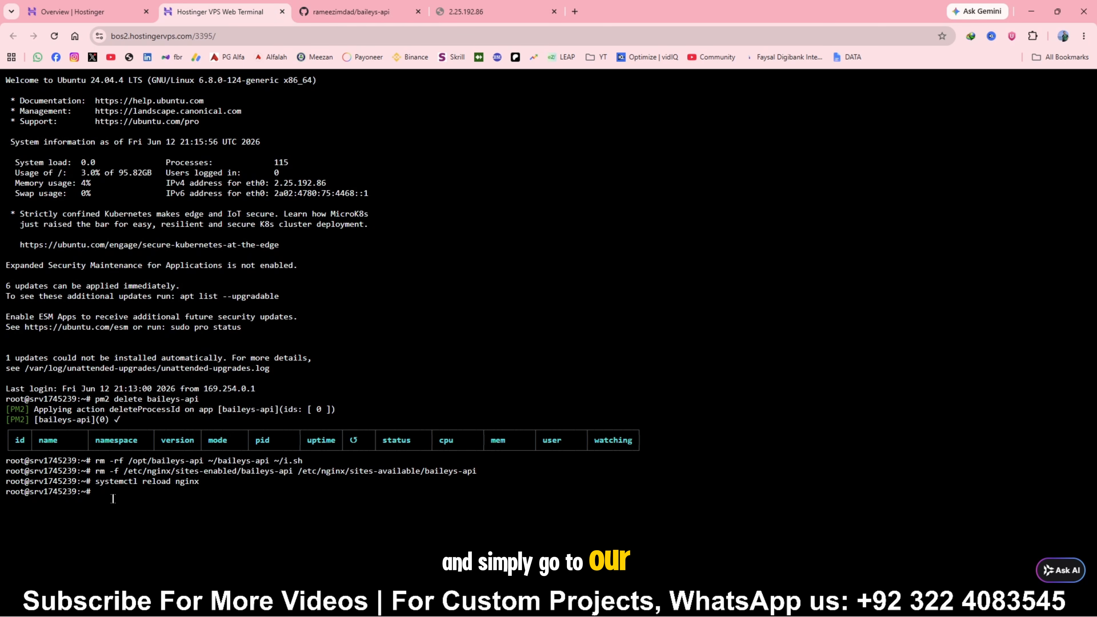
{"action": "right_click", "coordinate": [115, 483]}
{"action": "left_click", "coordinate": [172, 342]}
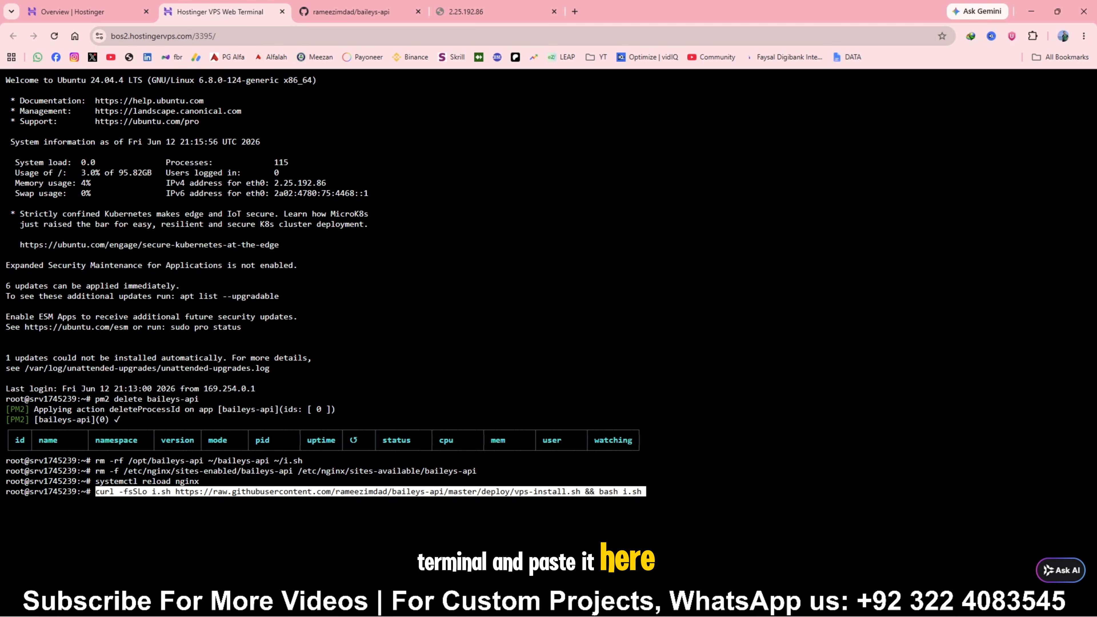
{"action": "key", "text": "Return"}
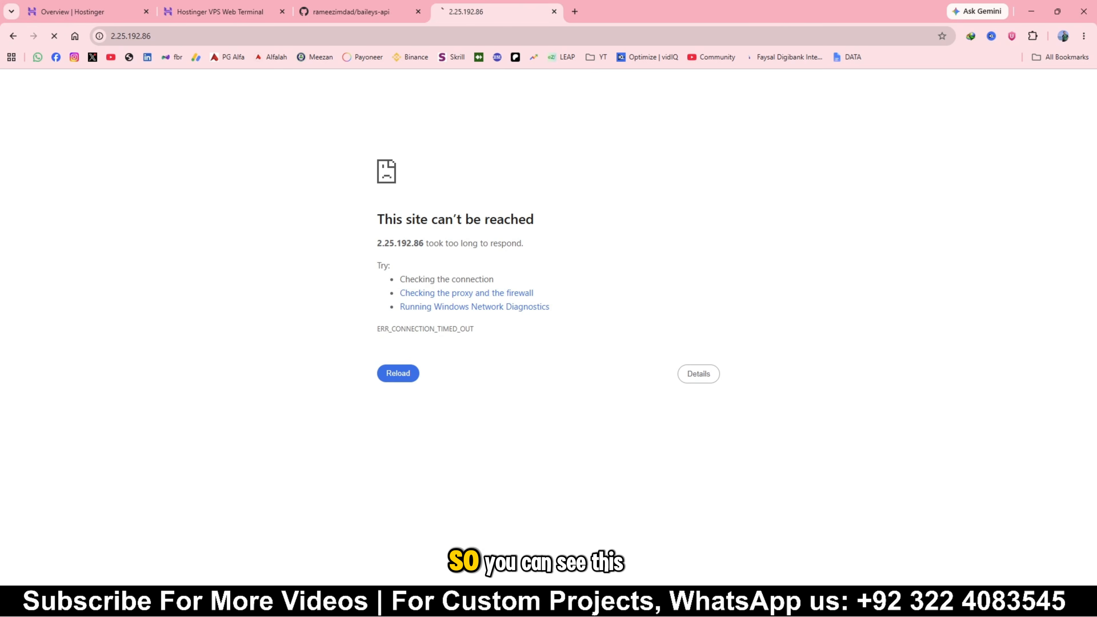
Reload the WhatsApp API dashboard to check its availability, and return to the VPS terminal to read the installation output
{"action": "key", "text": "F5"}
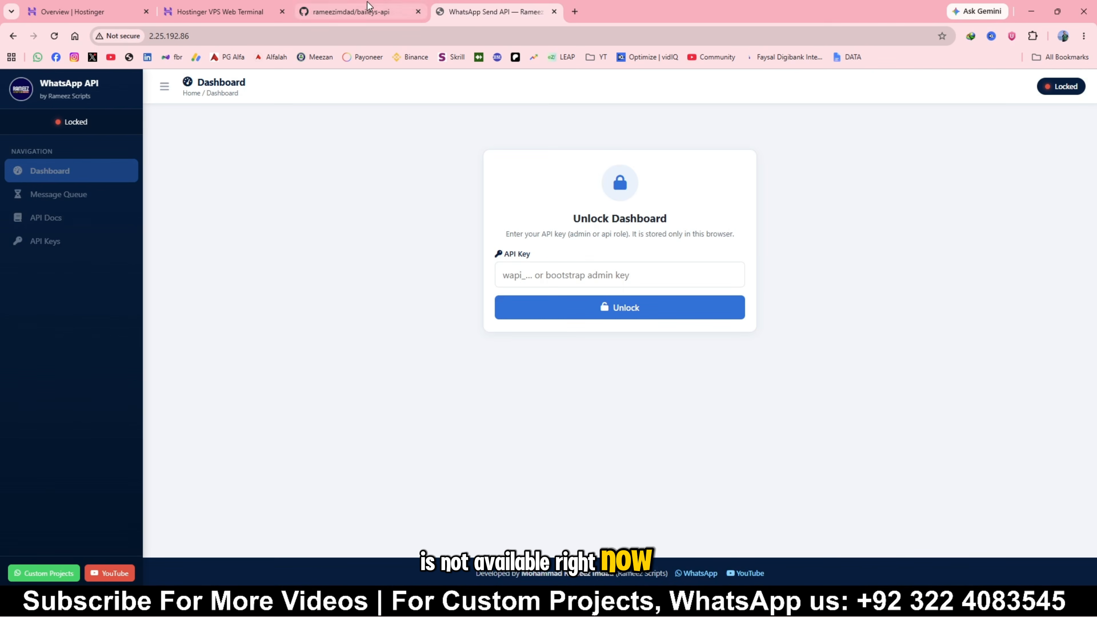
{"action": "left_click", "coordinate": [358, 11]}
{"action": "left_click", "coordinate": [492, 12]}
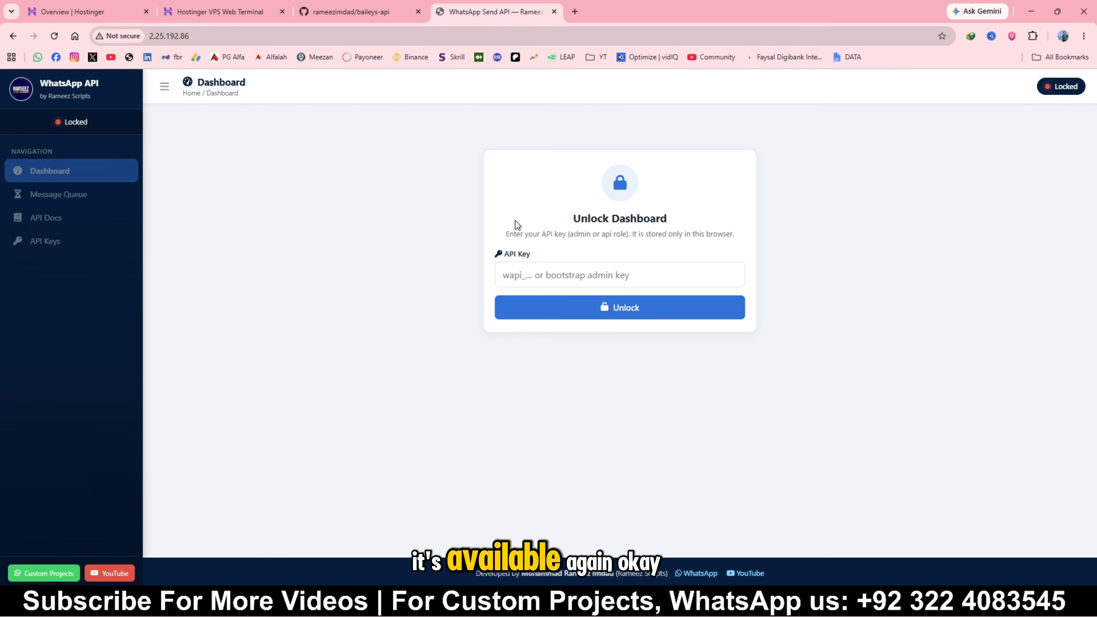
{"action": "left_click", "coordinate": [239, 12]}
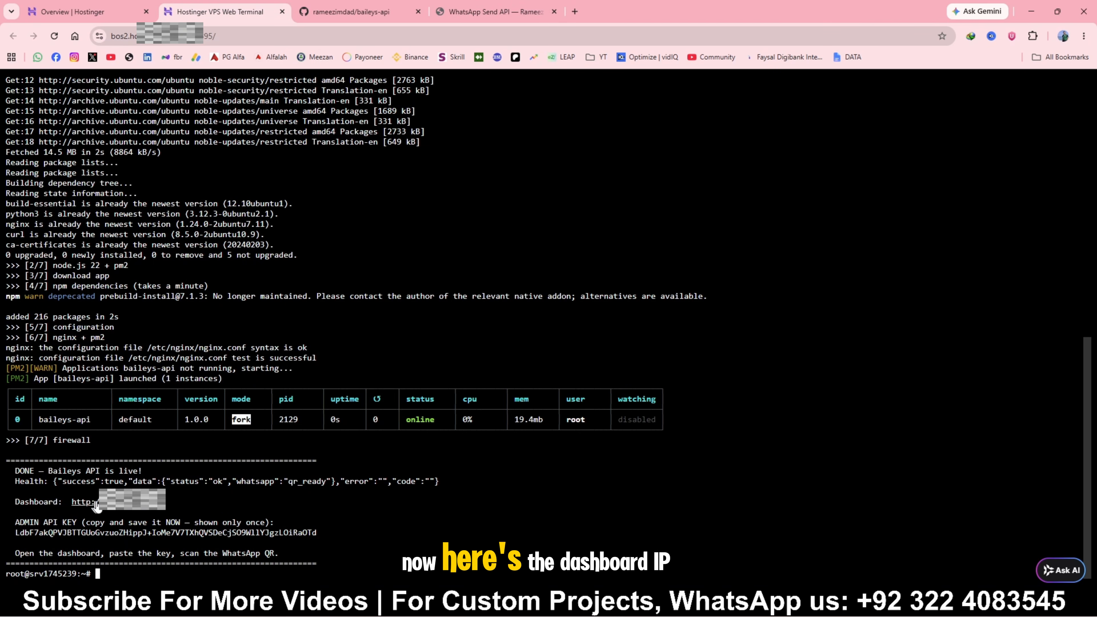
Copy the newly generated admin API key from the installation output in the VPS terminal
{"action": "left_click_drag", "start_coordinate": [169, 504], "coordinate": [72, 503]}
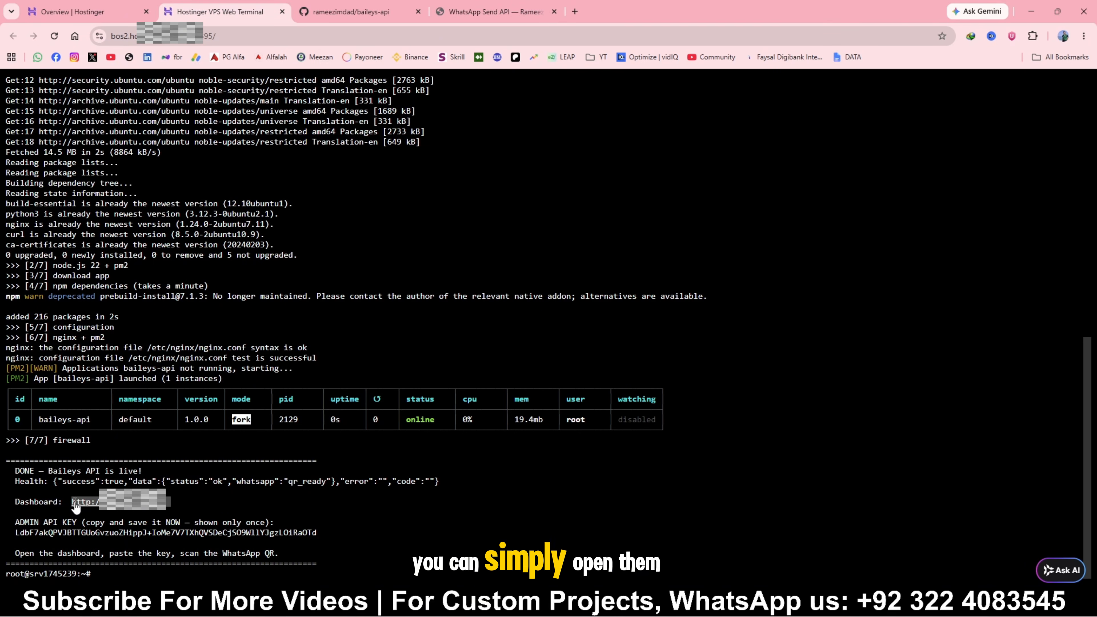
{"action": "left_click", "coordinate": [467, 9]}
{"action": "left_click", "coordinate": [235, 8]}
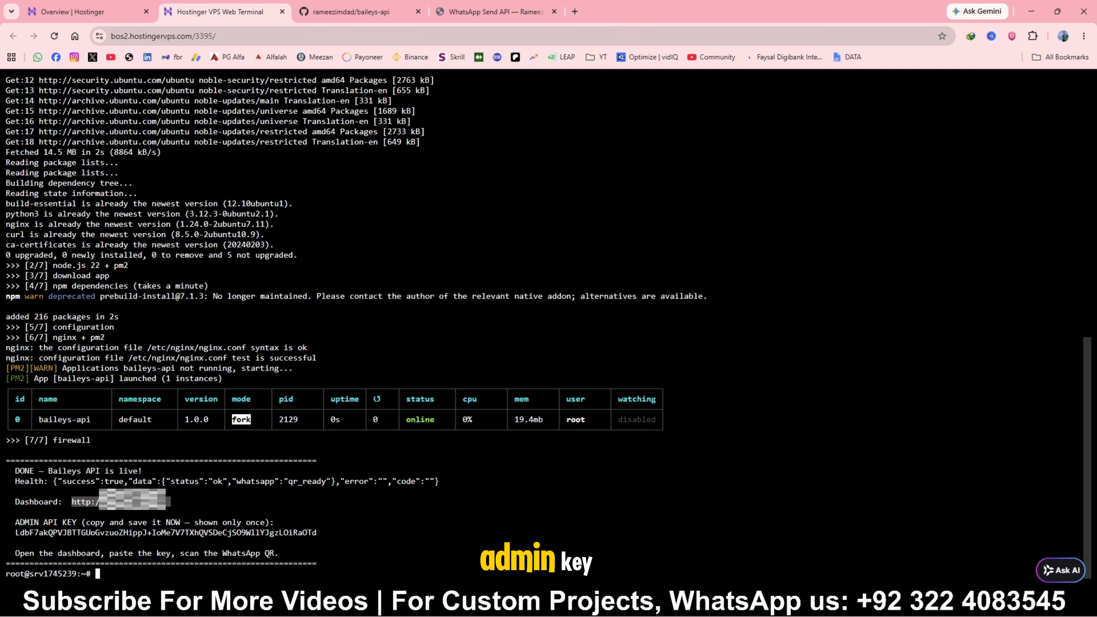
{"action": "left_click_drag", "start_coordinate": [12, 532], "coordinate": [46, 533]}
{"action": "left_click_drag", "start_coordinate": [63, 542], "coordinate": [316, 534]}
{"action": "right_click", "coordinate": [294, 534]}
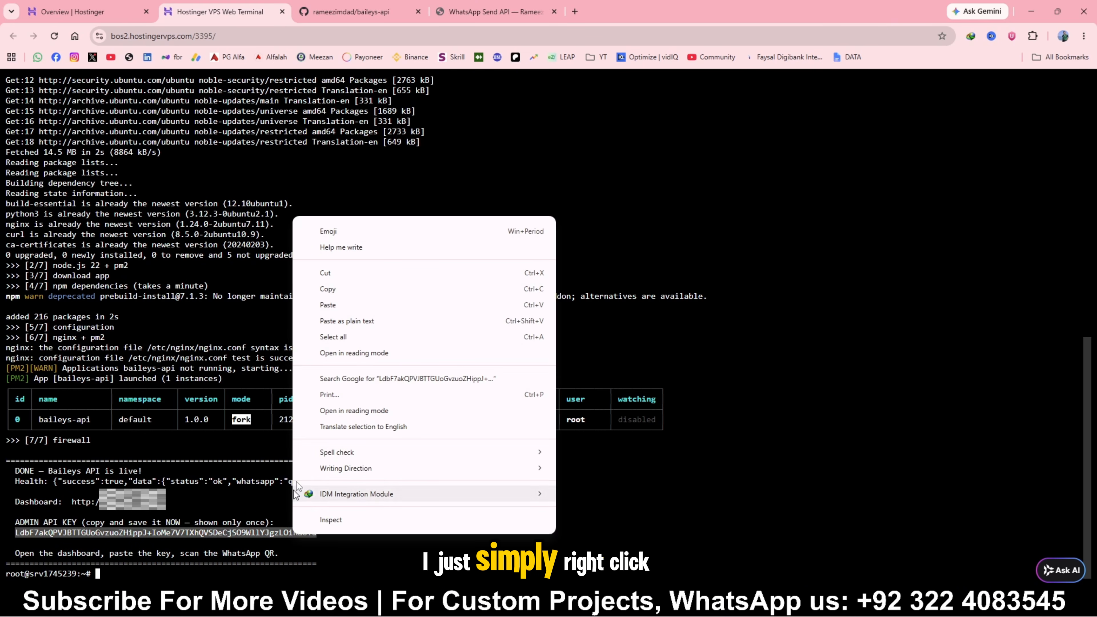
{"action": "left_click", "coordinate": [334, 285]}
Unlock the WhatsApp API dashboard with the copied admin API key and decline saving it as a browser password
{"action": "left_click", "coordinate": [492, 12]}
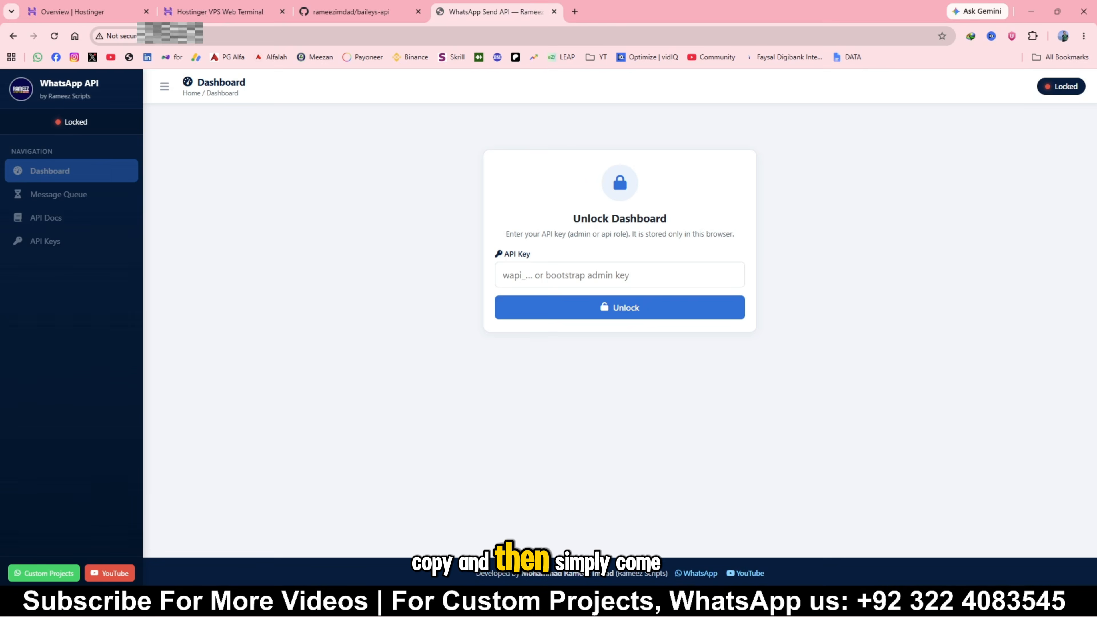
{"action": "key", "text": "ctrl+v"}
{"action": "key", "text": "Return"}
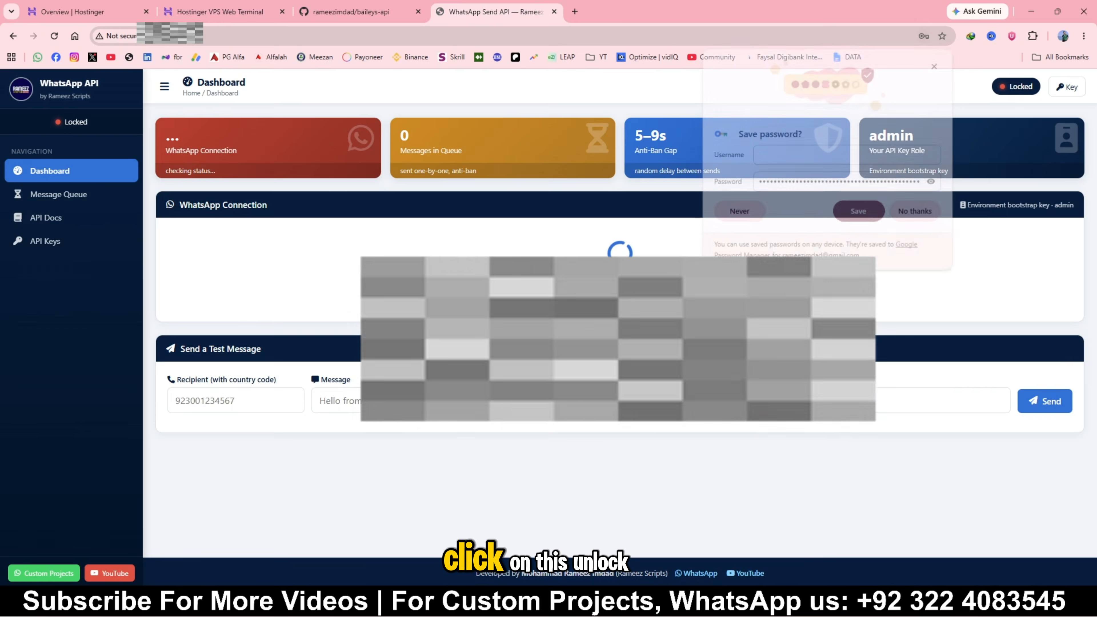
{"action": "left_click", "coordinate": [911, 216]}
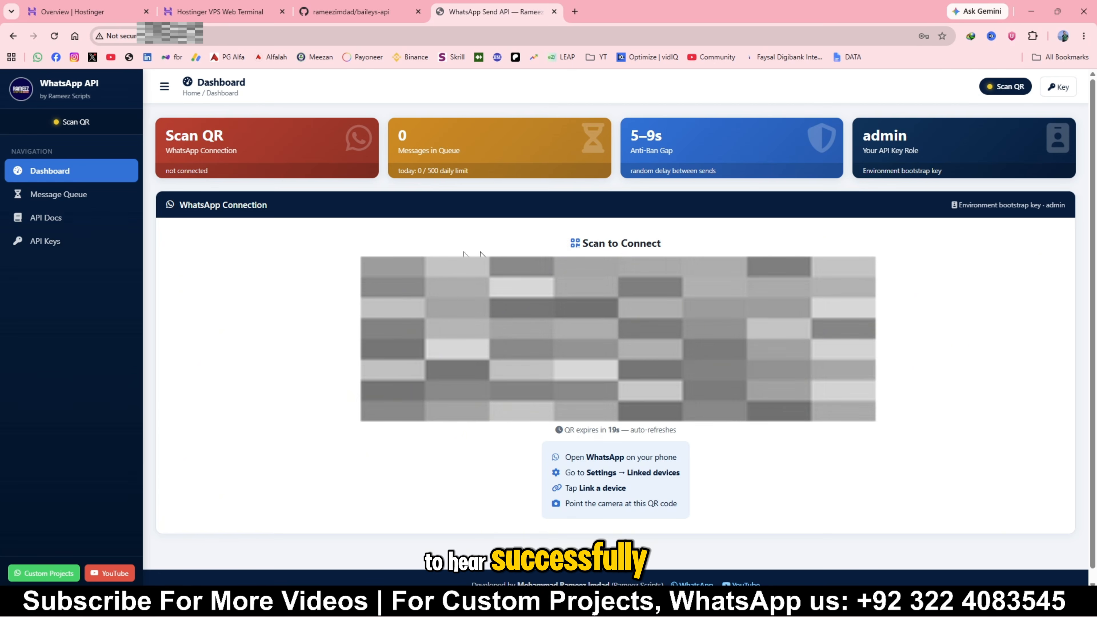
Generate a new API key named "meetrimng" with the api role and copy the key
{"action": "left_click", "coordinate": [64, 244]}
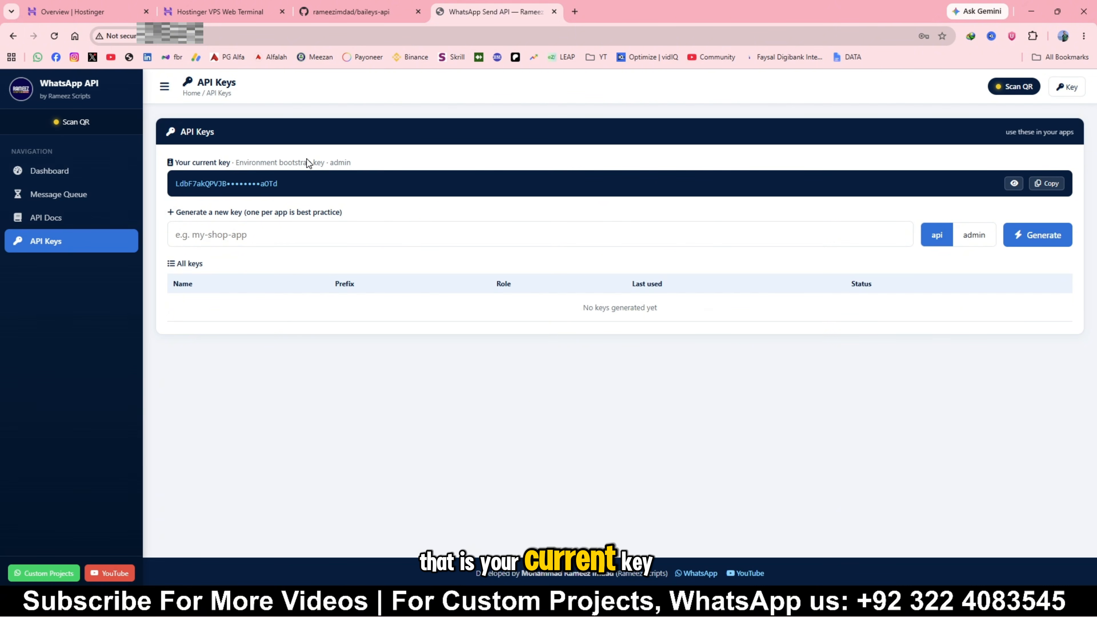
{"action": "left_click", "coordinate": [177, 234]}
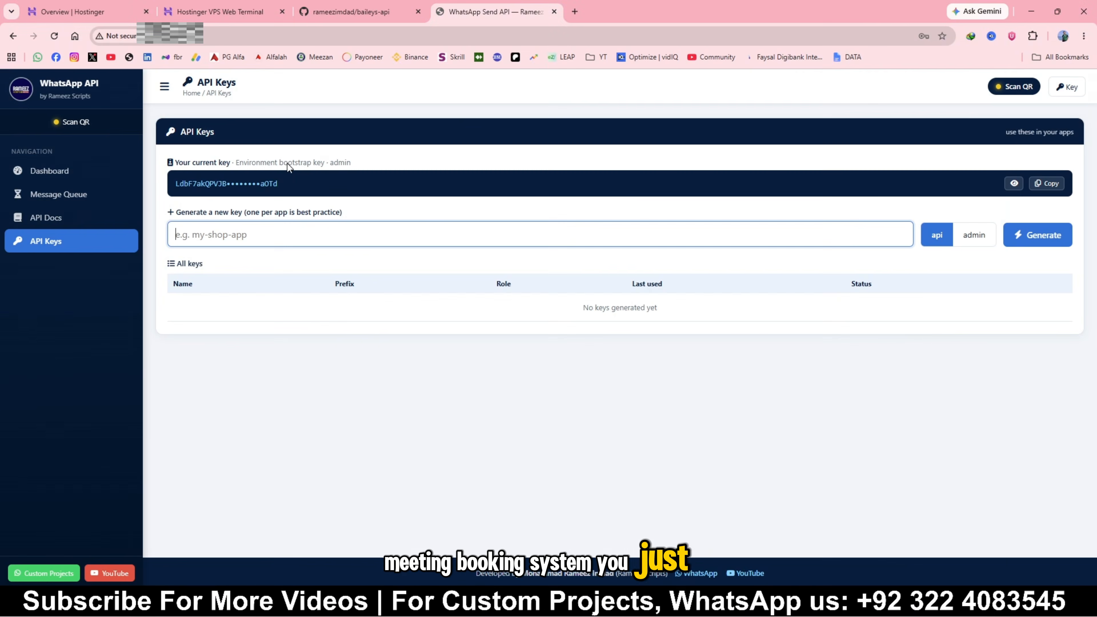
{"action": "type", "text": "meetrimng"}
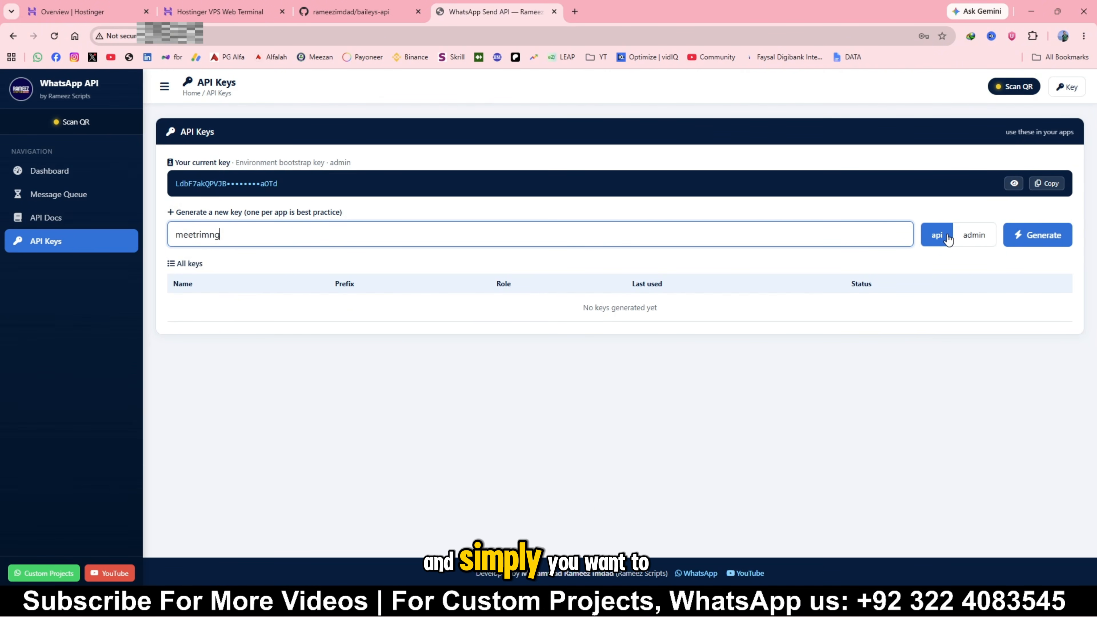
{"action": "left_click", "coordinate": [1038, 237]}
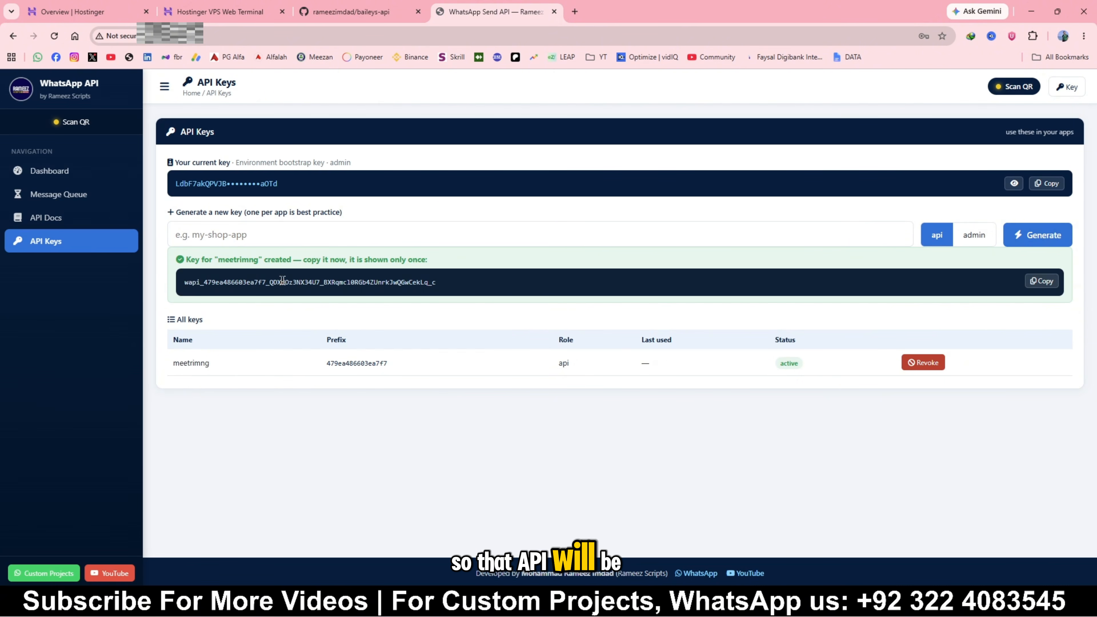
{"action": "left_click", "coordinate": [1045, 281]}
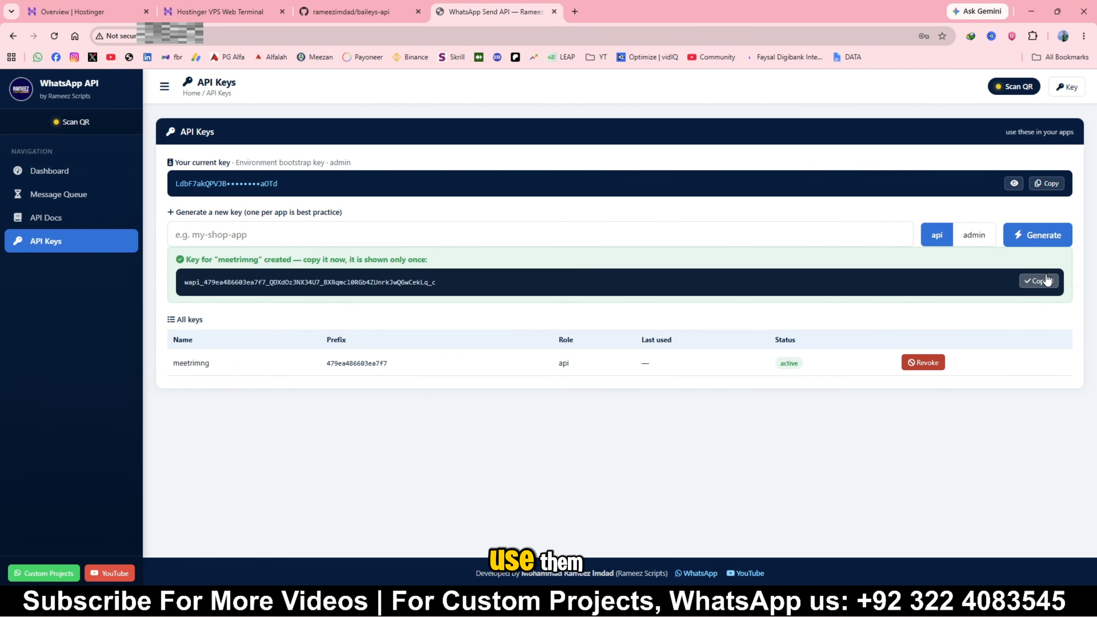
Open the API documentation, decline saving the password, and copy the VPS IP API address
{"action": "left_click", "coordinate": [89, 217]}
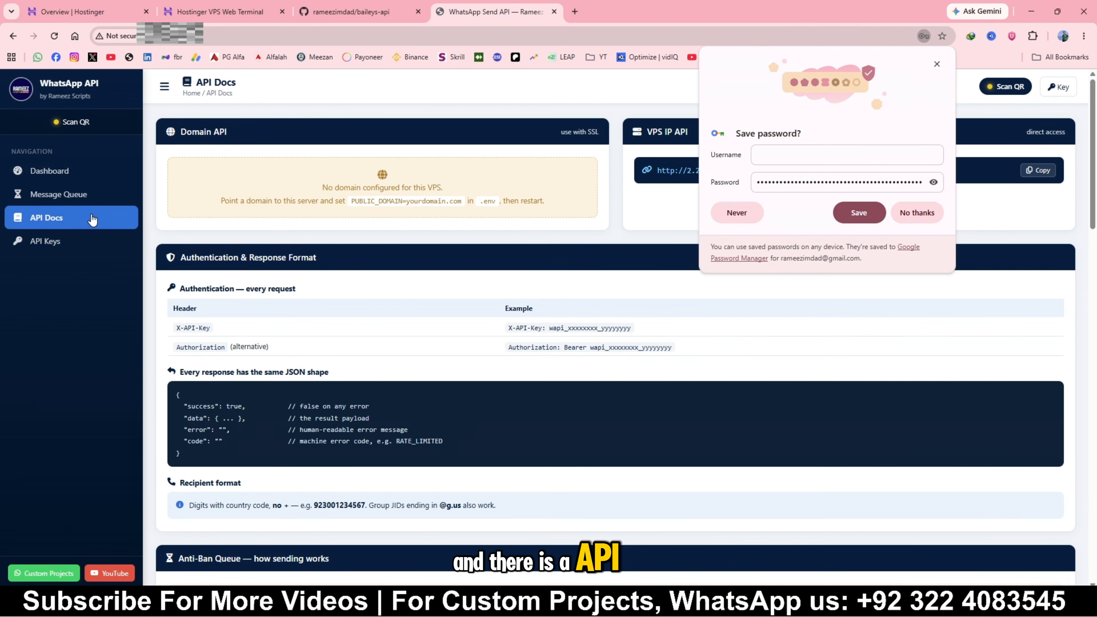
{"action": "left_click", "coordinate": [917, 213]}
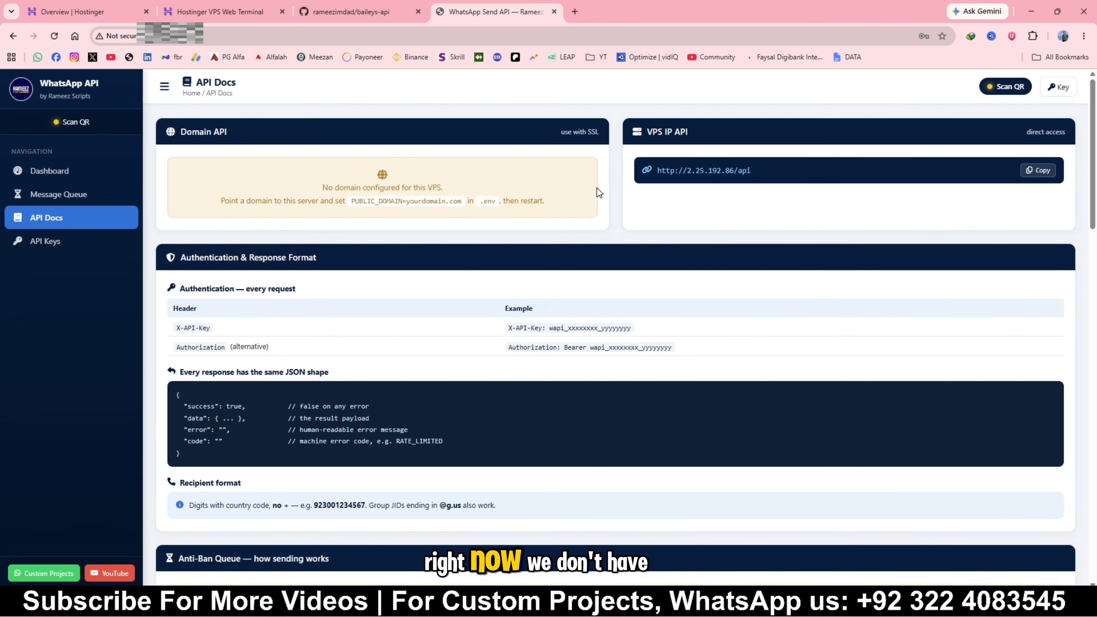
{"action": "left_click_drag", "start_coordinate": [308, 185], "coordinate": [520, 192]}
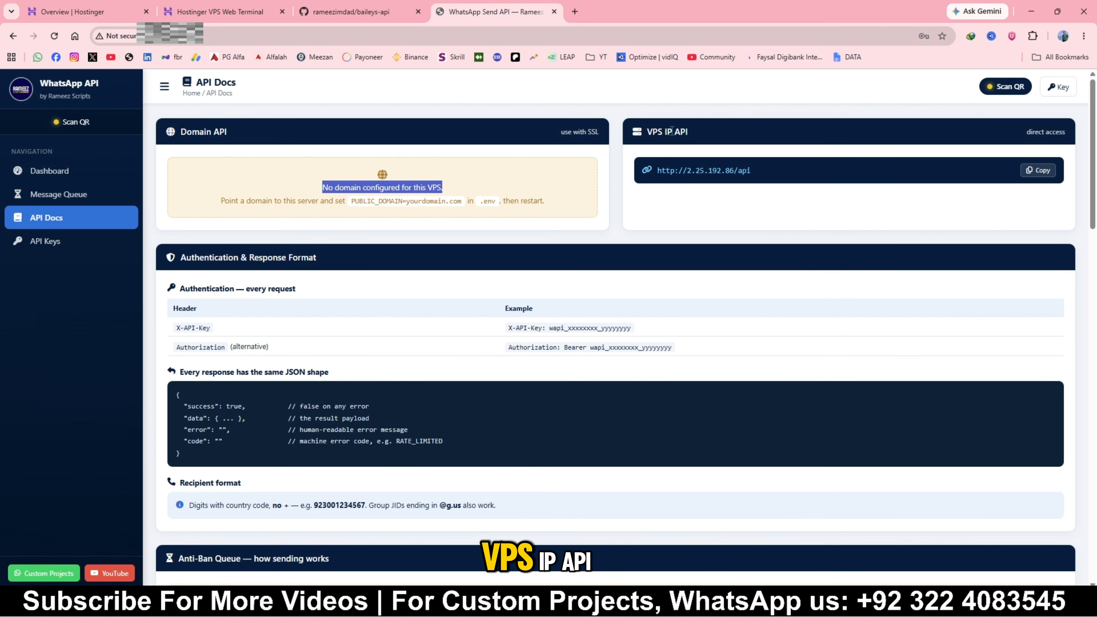
{"action": "left_click", "coordinate": [1035, 170]}
{"action": "left_click_drag", "start_coordinate": [775, 178], "coordinate": [656, 172]}
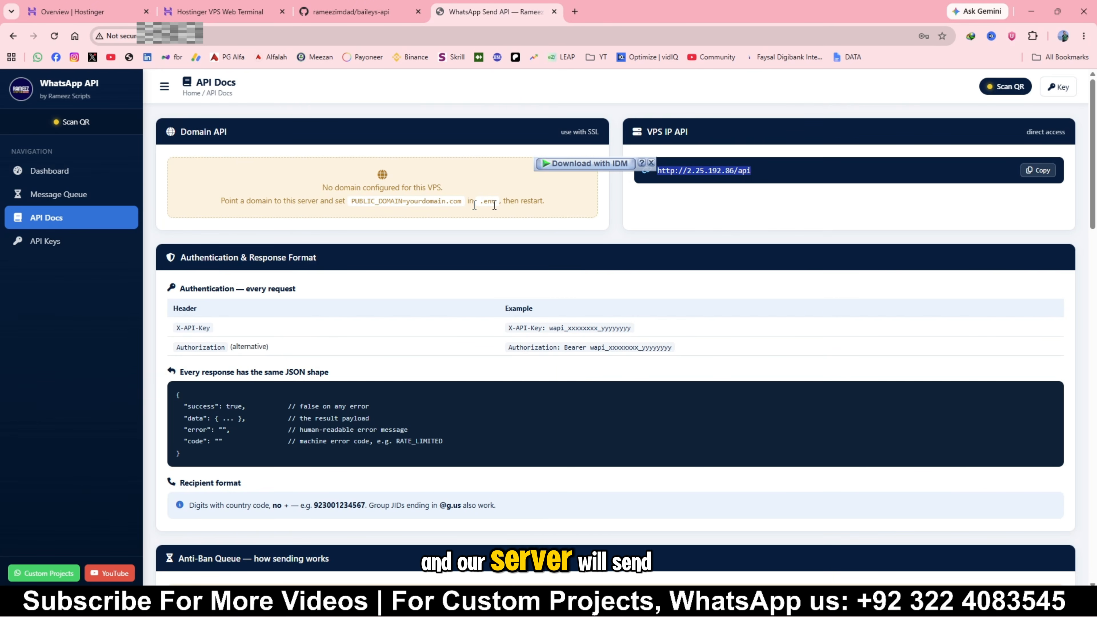
Check the WhatsApp connection status on the reloaded dashboard and look over the message queue and history
{"action": "left_click", "coordinate": [68, 170]}
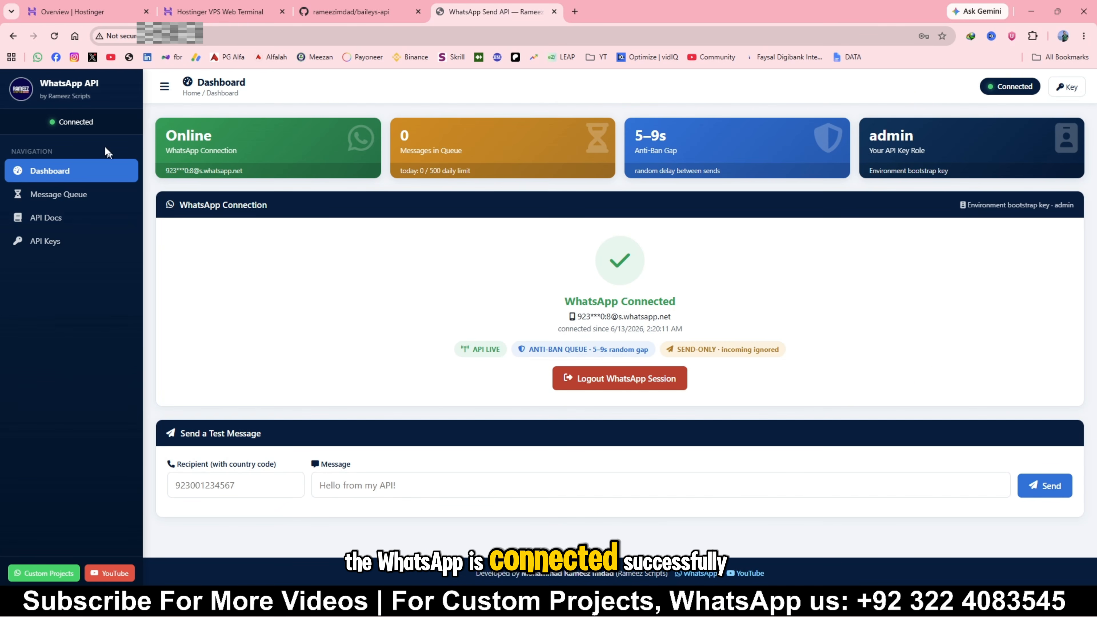
{"action": "left_click", "coordinate": [61, 36]}
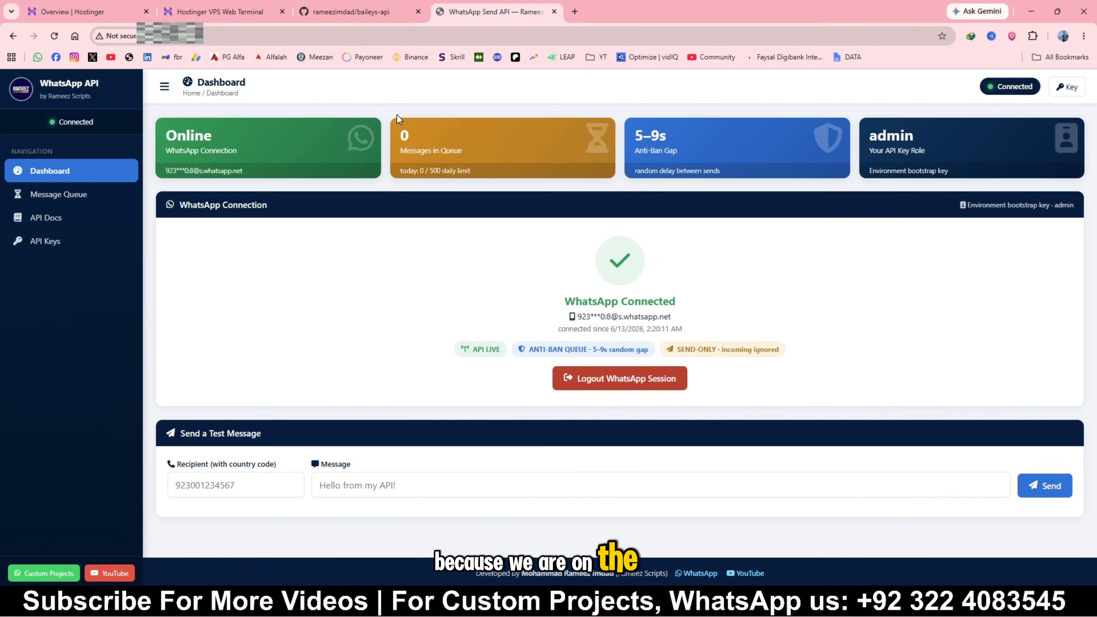
{"action": "left_click", "coordinate": [73, 195]}
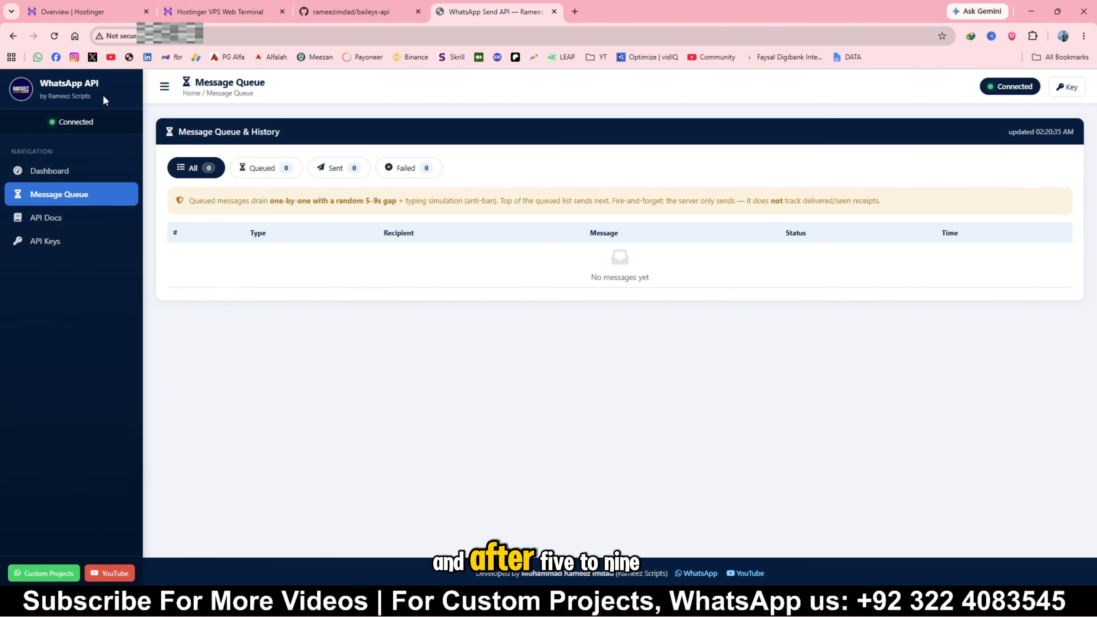
{"action": "left_click", "coordinate": [93, 171]}
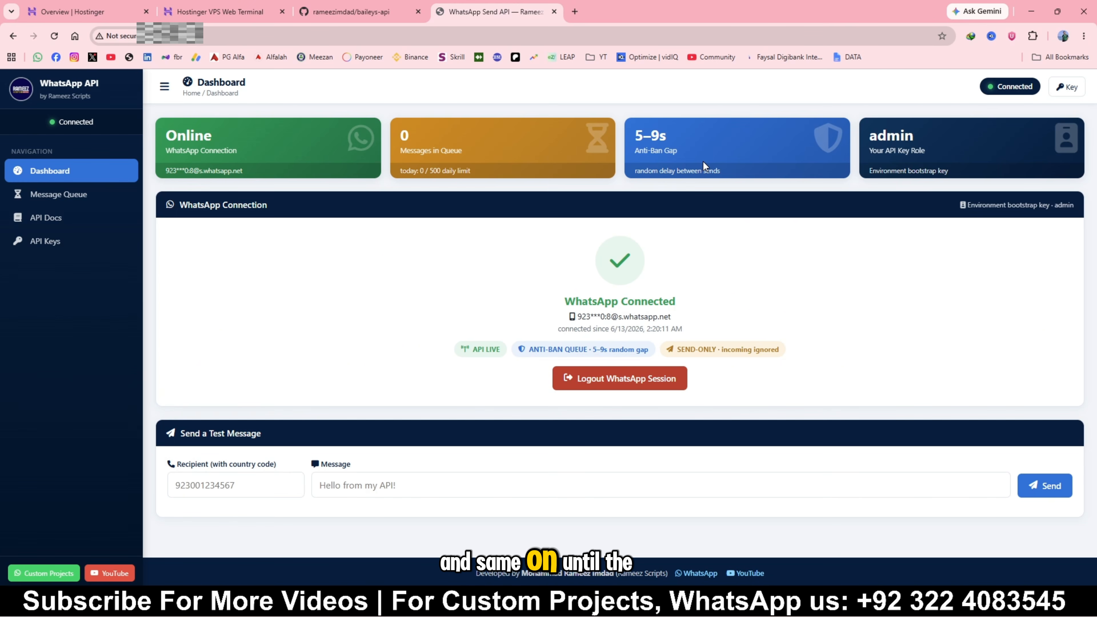
Review the API documentation for the VPS IP address, authentication headers, response format, anti-ban queue and code examples
{"action": "left_click", "coordinate": [54, 224]}
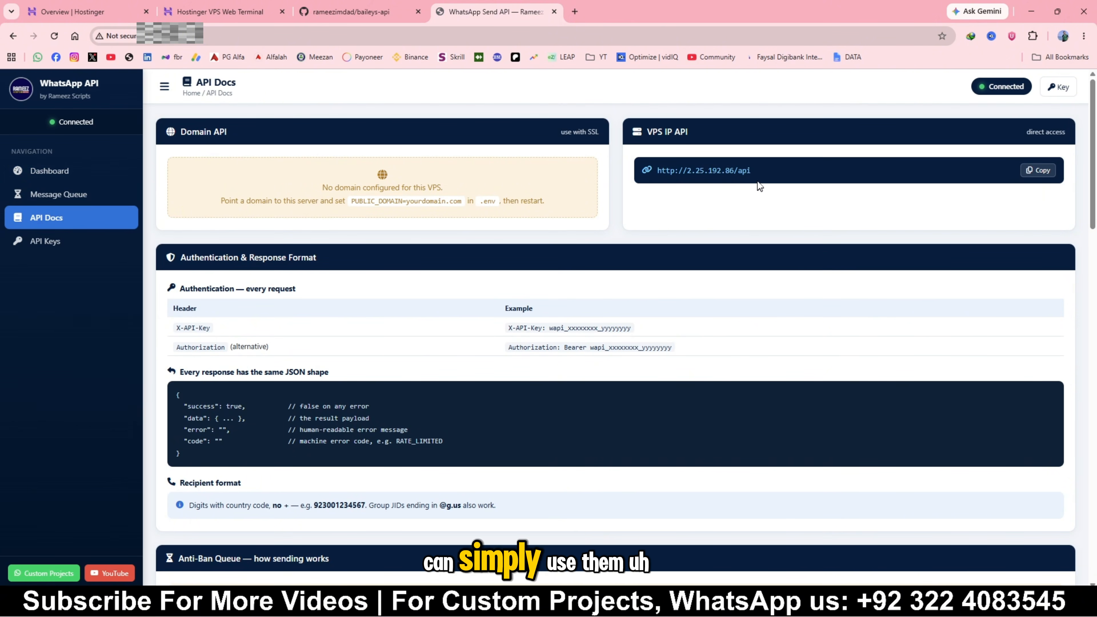
{"action": "left_click_drag", "start_coordinate": [757, 181], "coordinate": [655, 169]}
{"action": "scroll", "coordinate": [552, 230], "scroll_direction": "down", "scroll_amount": 7}
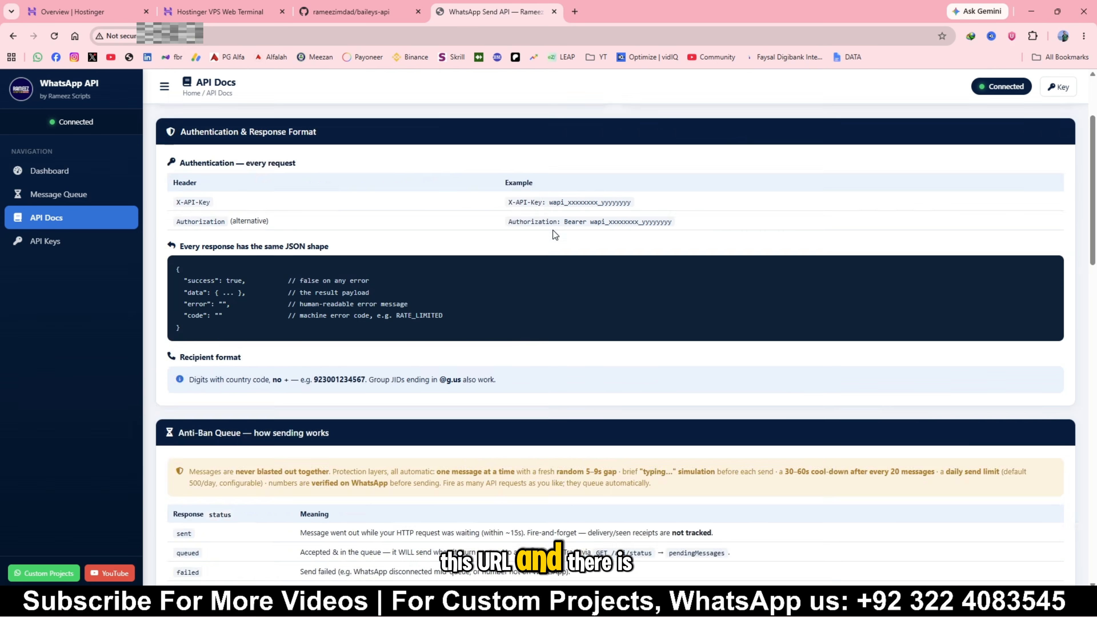
{"action": "scroll", "coordinate": [496, 253], "scroll_direction": "up", "scroll_amount": 5}
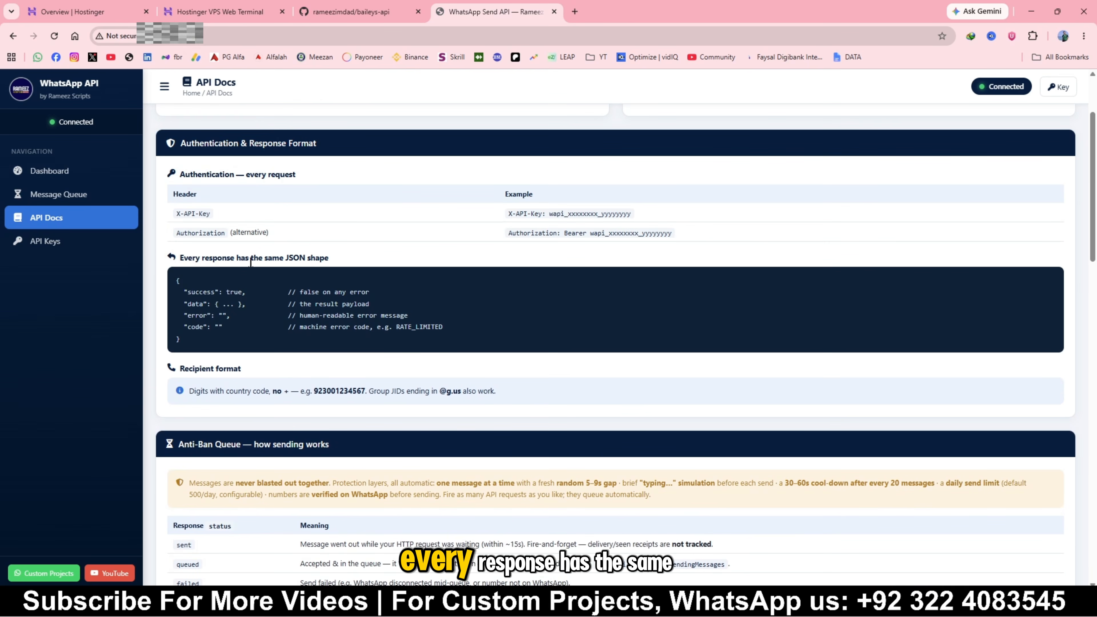
{"action": "scroll", "coordinate": [267, 301], "scroll_direction": "down", "scroll_amount": 1}
{"action": "scroll", "coordinate": [266, 300], "scroll_direction": "down", "scroll_amount": 20}
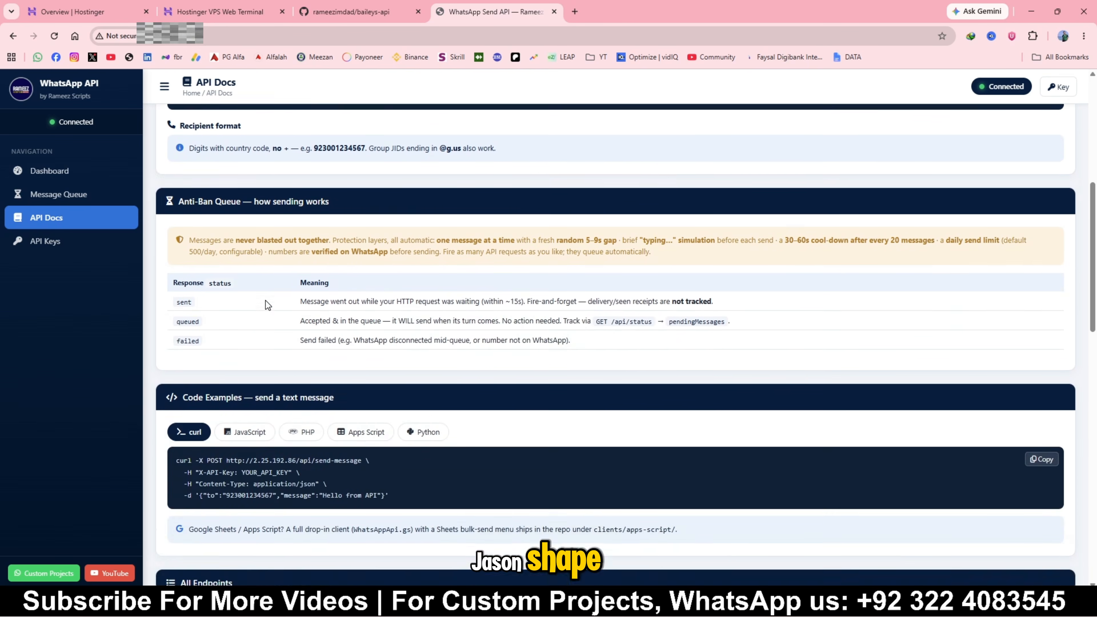
{"action": "scroll", "coordinate": [267, 305], "scroll_direction": "up", "scroll_amount": 20}
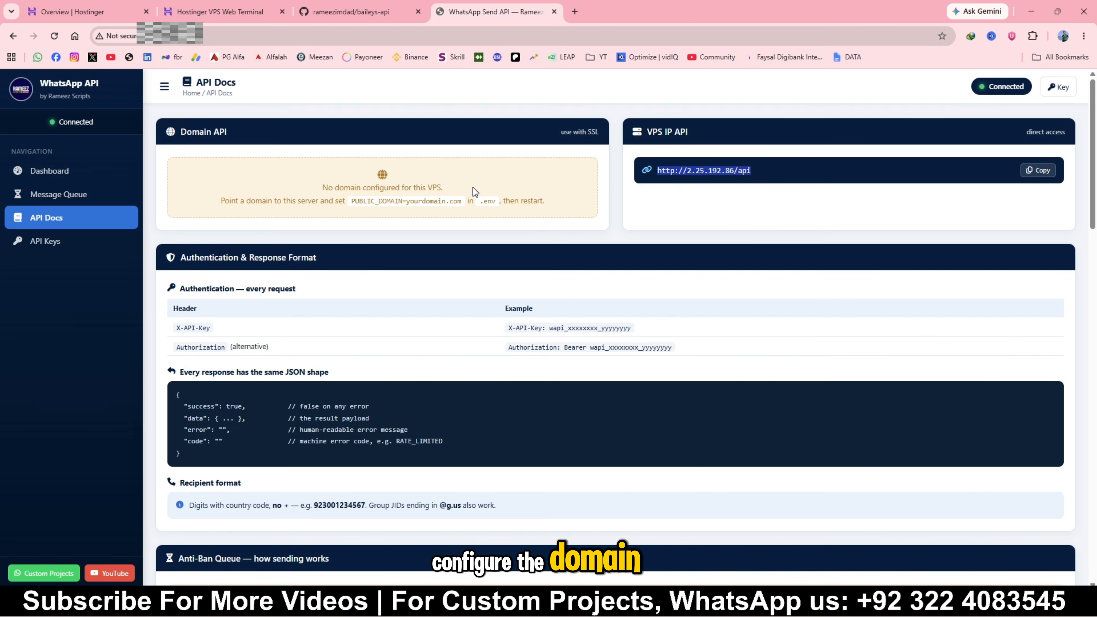
Copy the curl command for `vps-update.sh` from the README's "Update an existing install" section and run it in the VPS terminal
{"action": "left_click", "coordinate": [340, 11]}
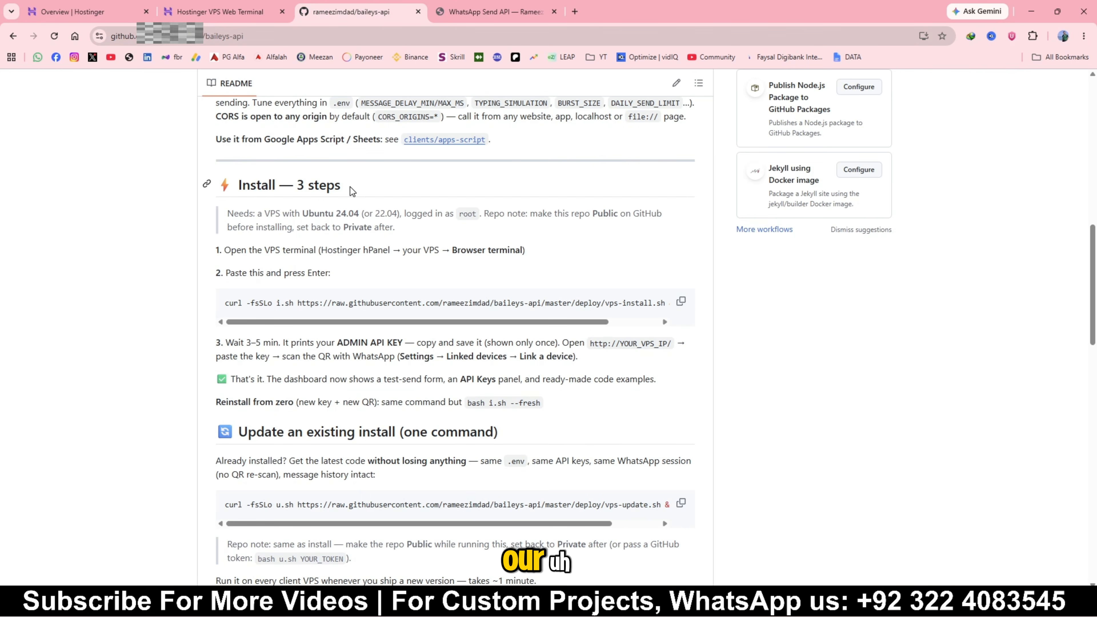
{"action": "scroll", "coordinate": [349, 185], "scroll_direction": "down", "scroll_amount": 5}
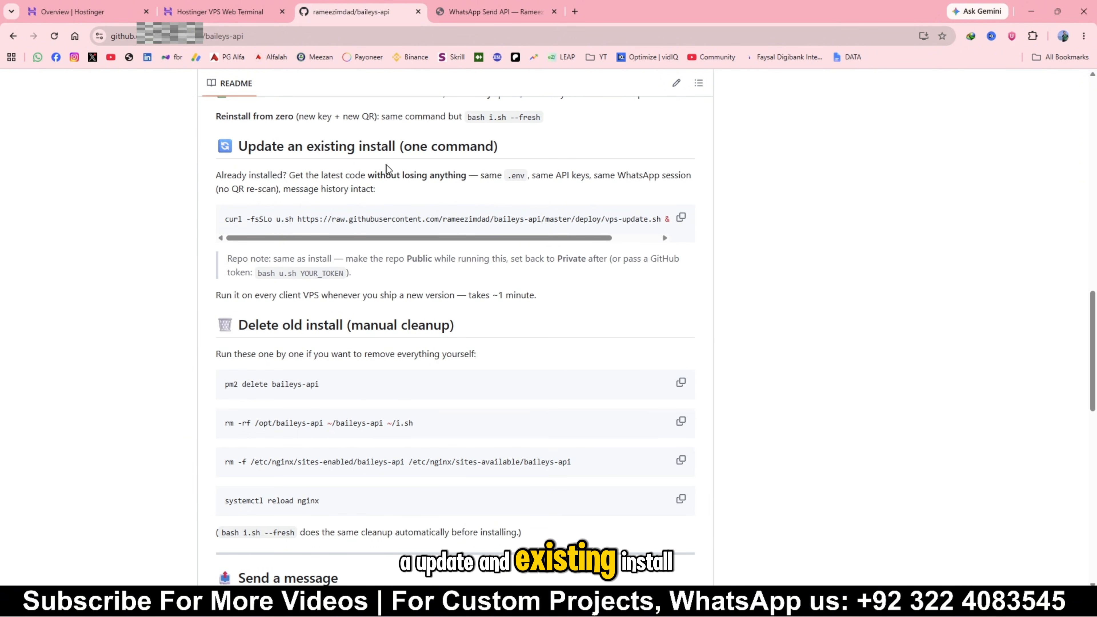
{"action": "scroll", "coordinate": [453, 337], "scroll_direction": "up", "scroll_amount": 2}
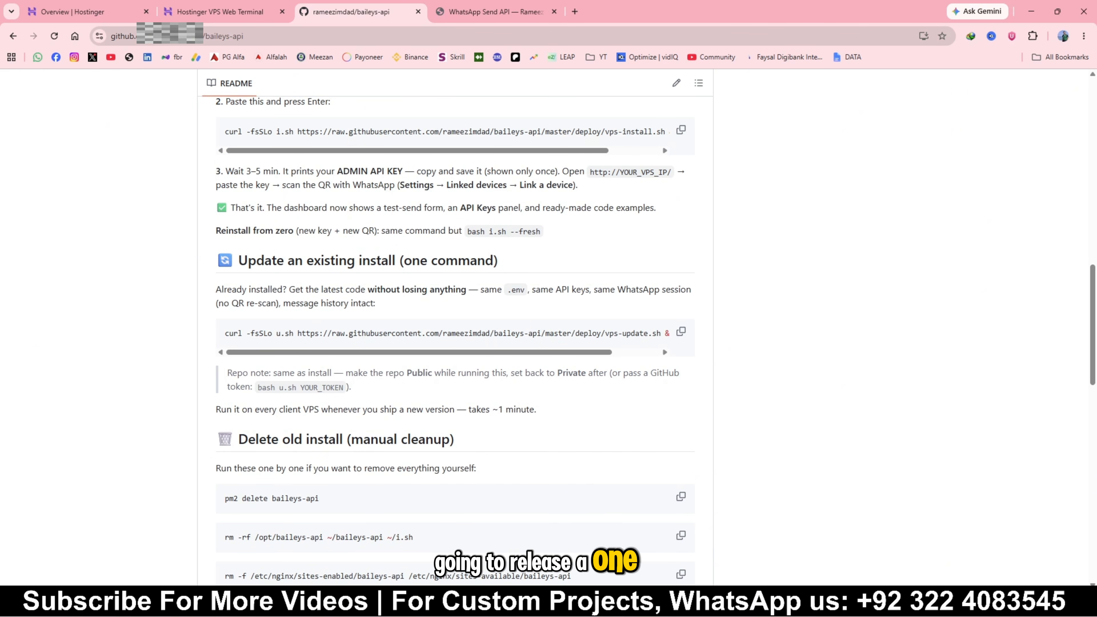
{"action": "left_click", "coordinate": [490, 12]}
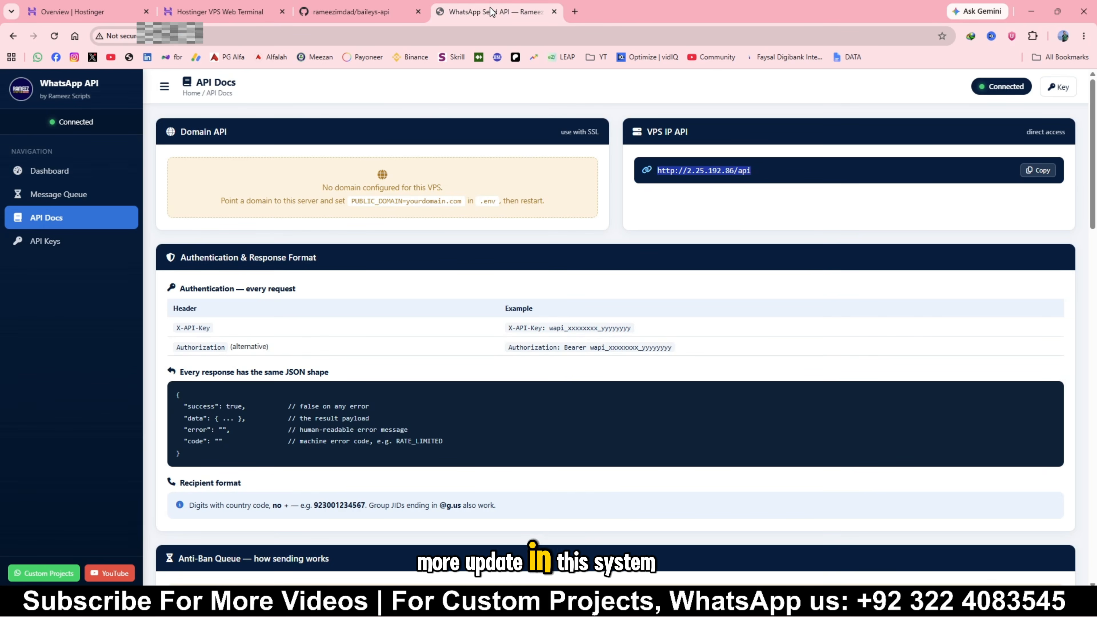
{"action": "left_click", "coordinate": [361, 12]}
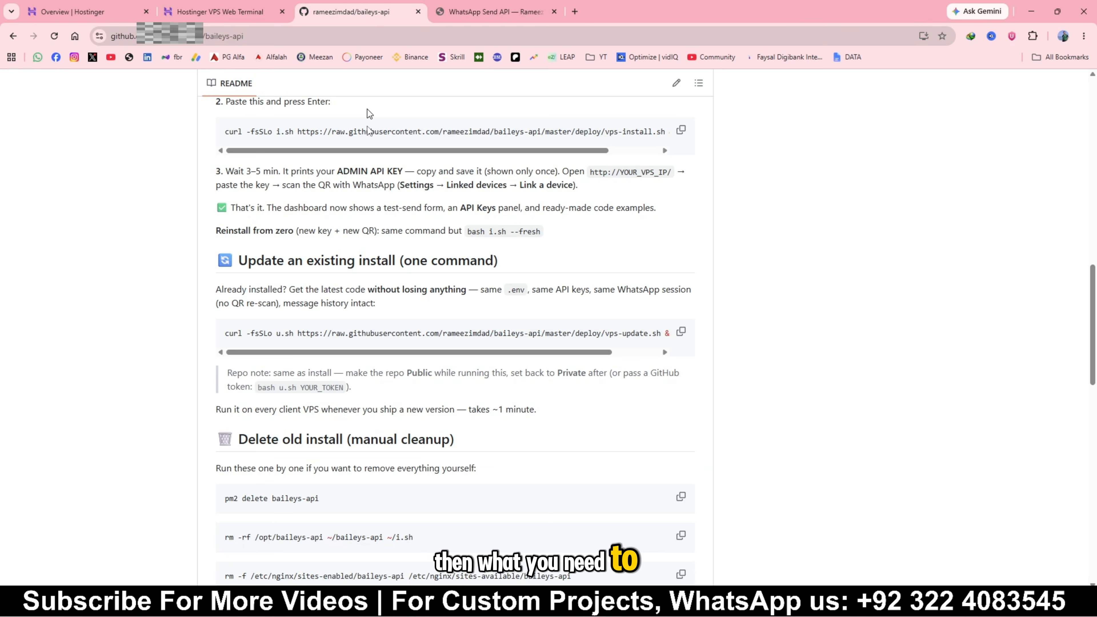
{"action": "left_click", "coordinate": [681, 332]}
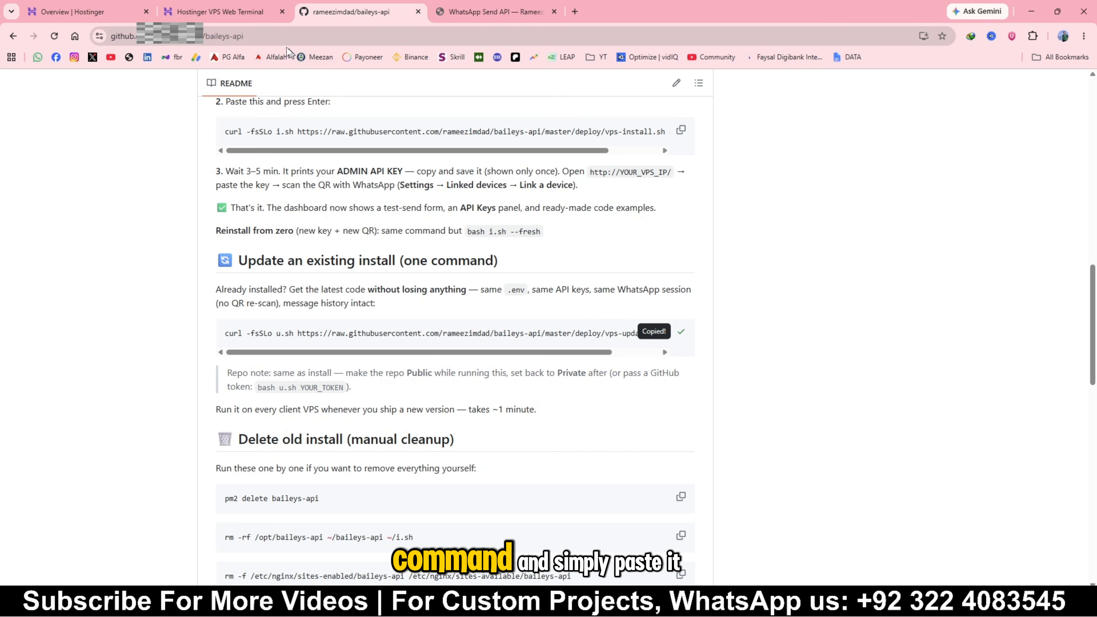
{"action": "left_click", "coordinate": [207, 11]}
{"action": "right_click", "coordinate": [121, 579]}
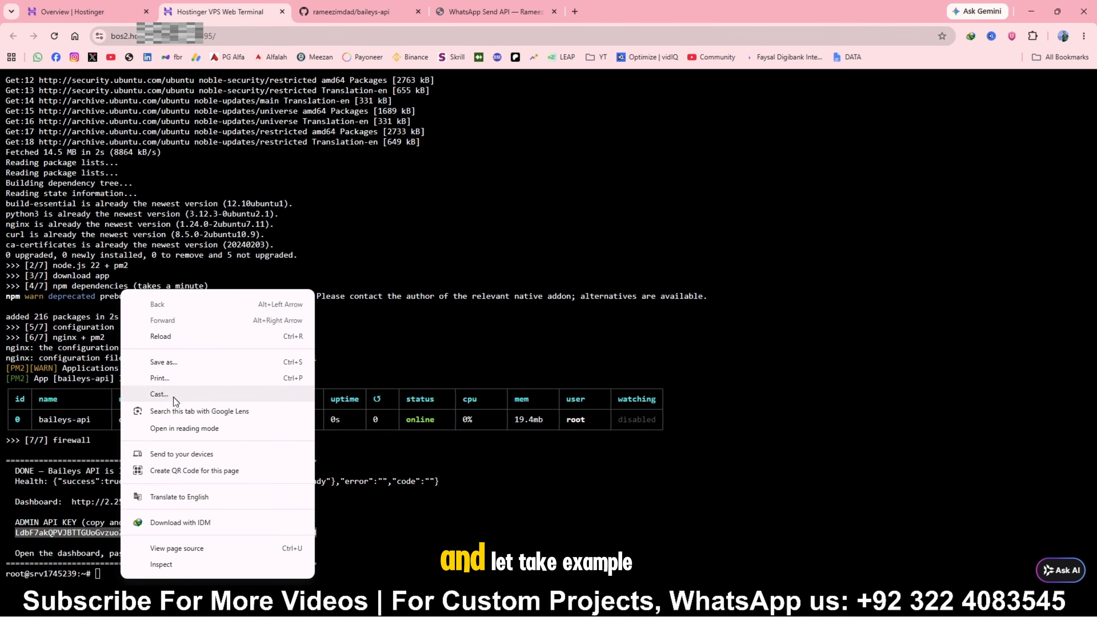
{"action": "right_click", "coordinate": [101, 577]}
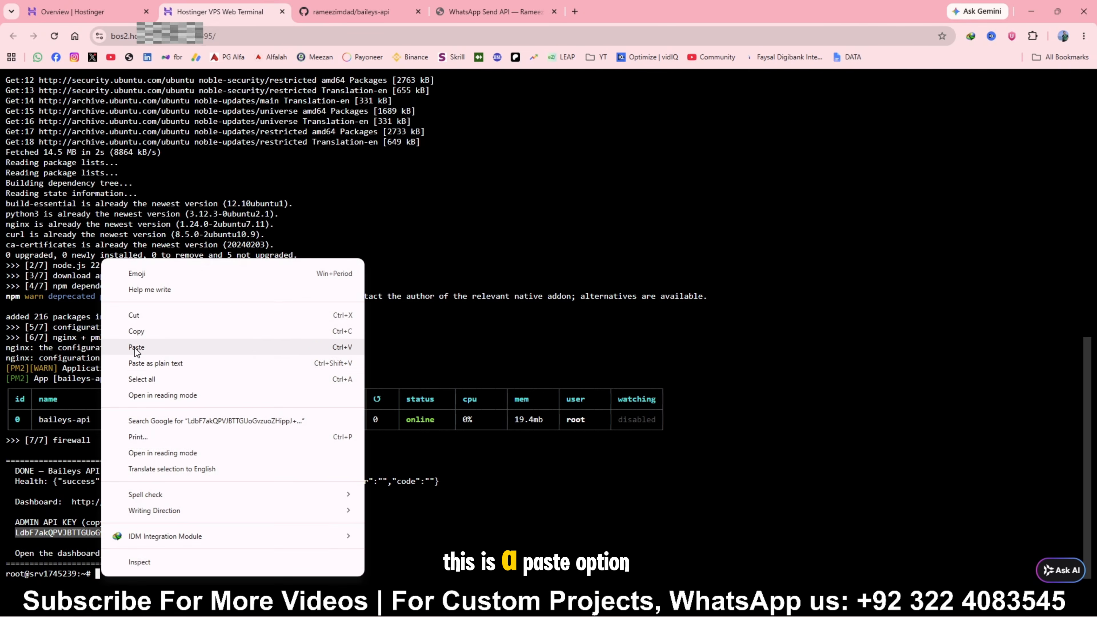
{"action": "left_click", "coordinate": [143, 349]}
{"action": "key", "text": "Return"}
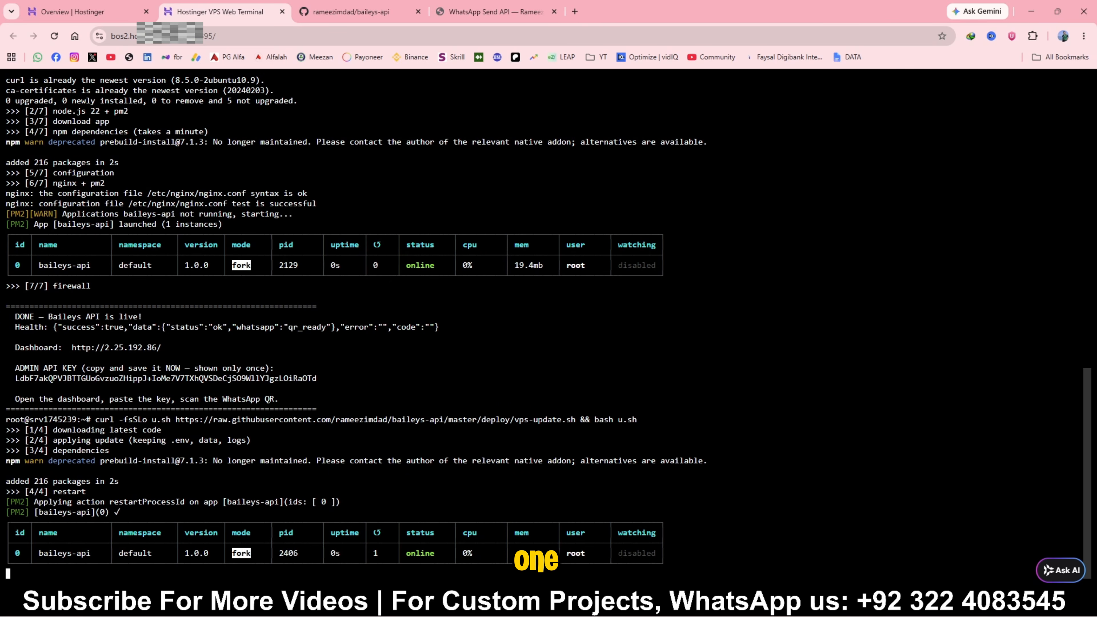
Copy the `PUBLIC_DOMAIN` sed command from the "Domain + HTTPS (optional)" section of the baileys-api README on GitHub
{"action": "left_click", "coordinate": [380, 12]}
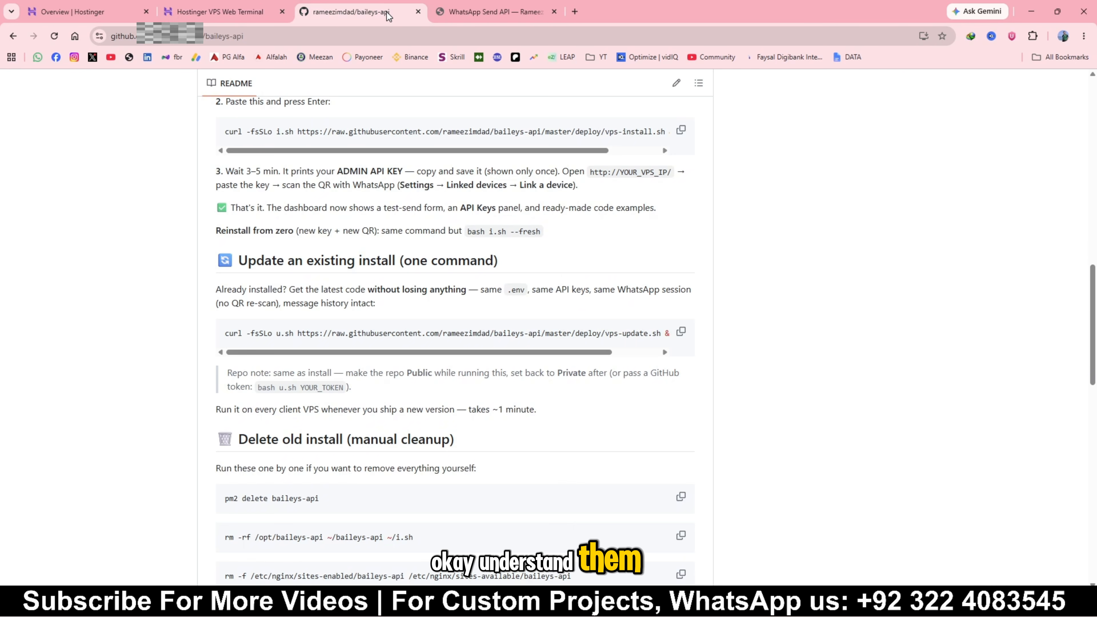
{"action": "scroll", "coordinate": [454, 324], "scroll_direction": "down", "scroll_amount": 4}
{"action": "scroll", "coordinate": [415, 262], "scroll_direction": "down", "scroll_amount": 15}
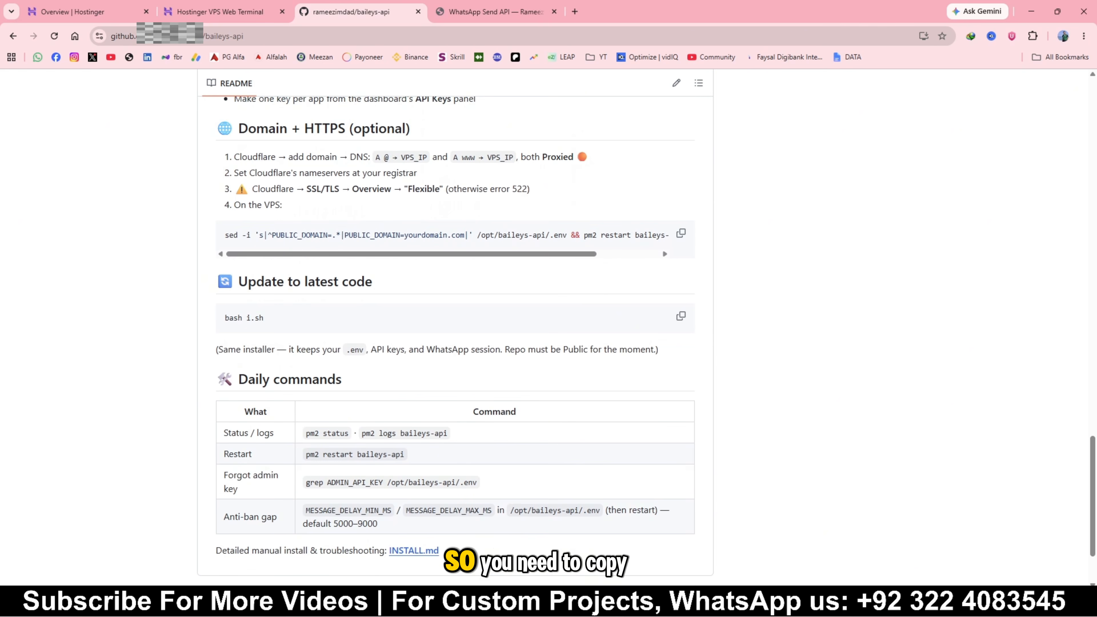
{"action": "right_click", "coordinate": [680, 233]}
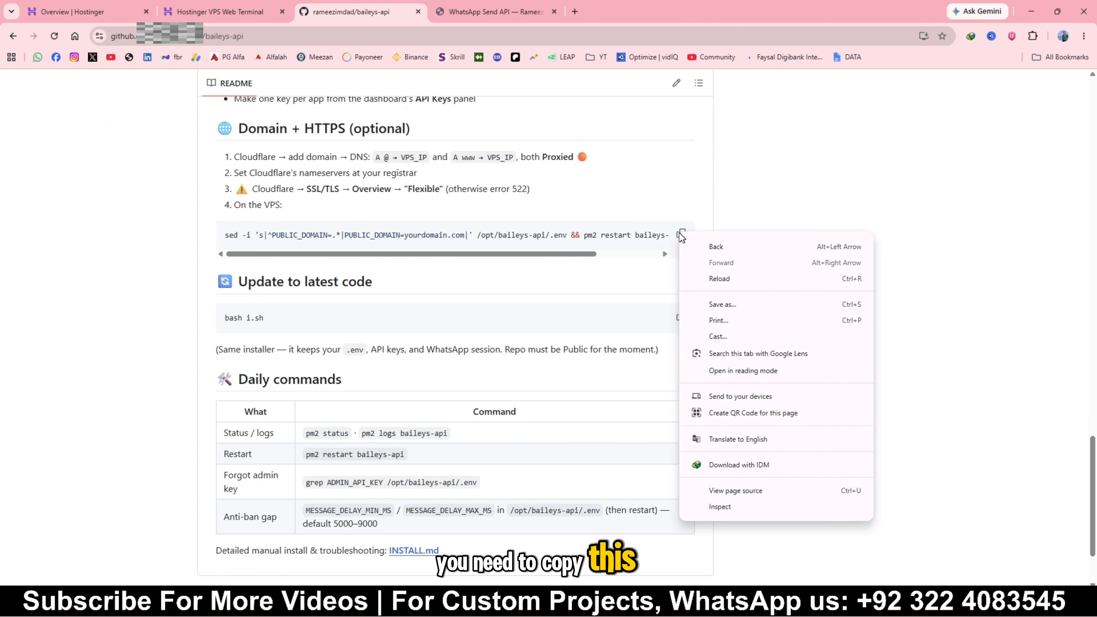
{"action": "key", "text": "Escape"}
{"action": "left_click", "coordinate": [681, 236]}
Open Notepad and paste the copied `PUBLIC_DOMAIN` command into it
{"action": "key", "text": "super"}
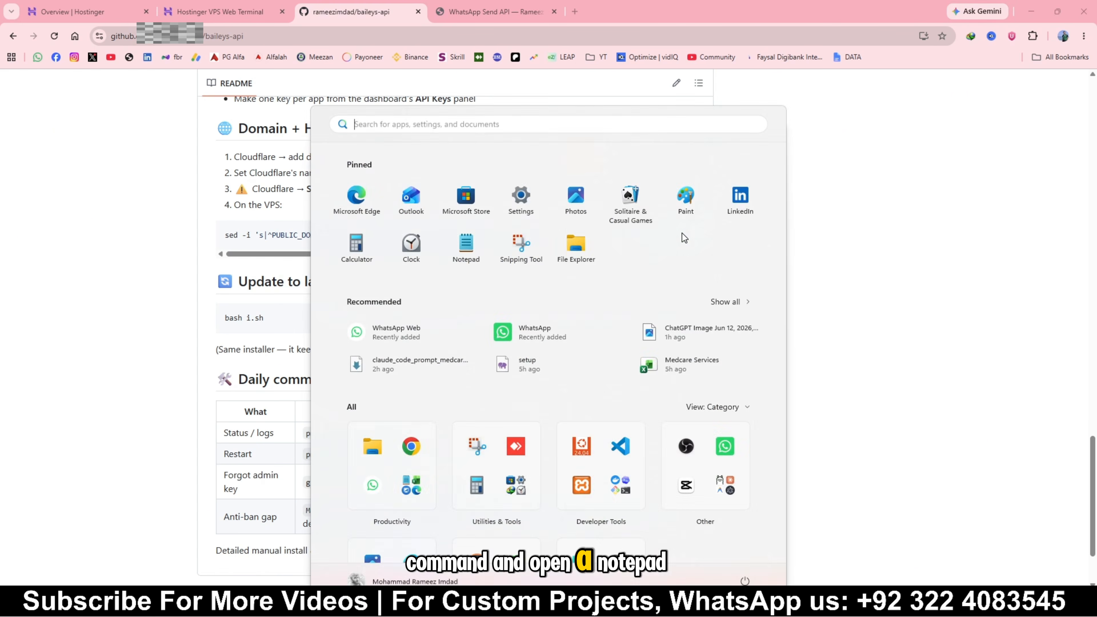
{"action": "type", "text": "notepad"}
{"action": "left_click", "coordinate": [404, 208]}
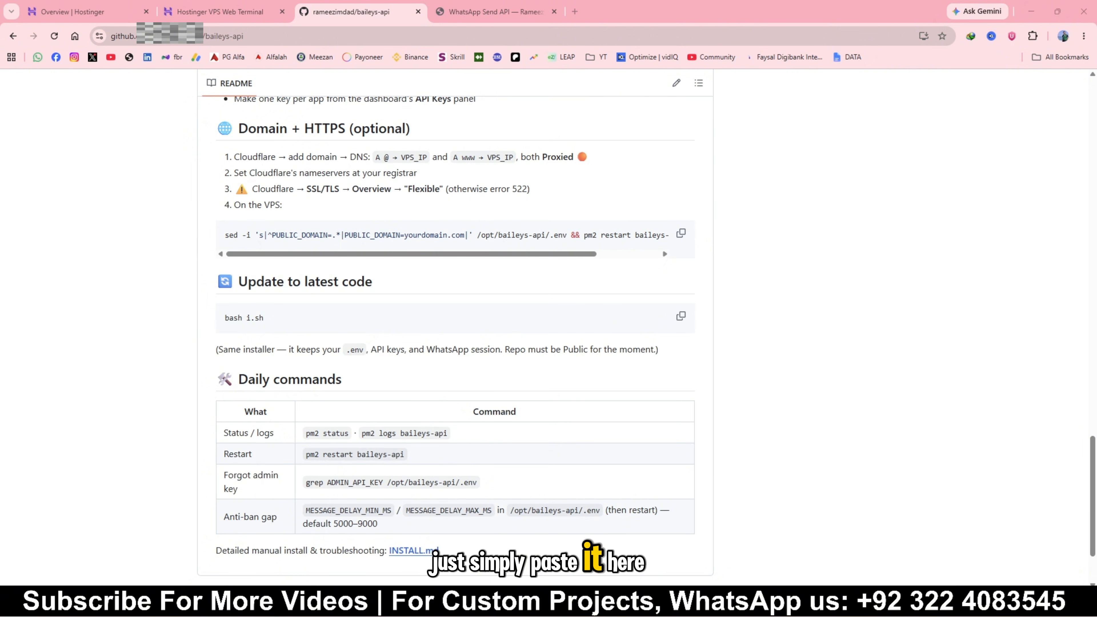
{"action": "left_click_drag", "start_coordinate": [0, 277], "coordinate": [733, 122]}
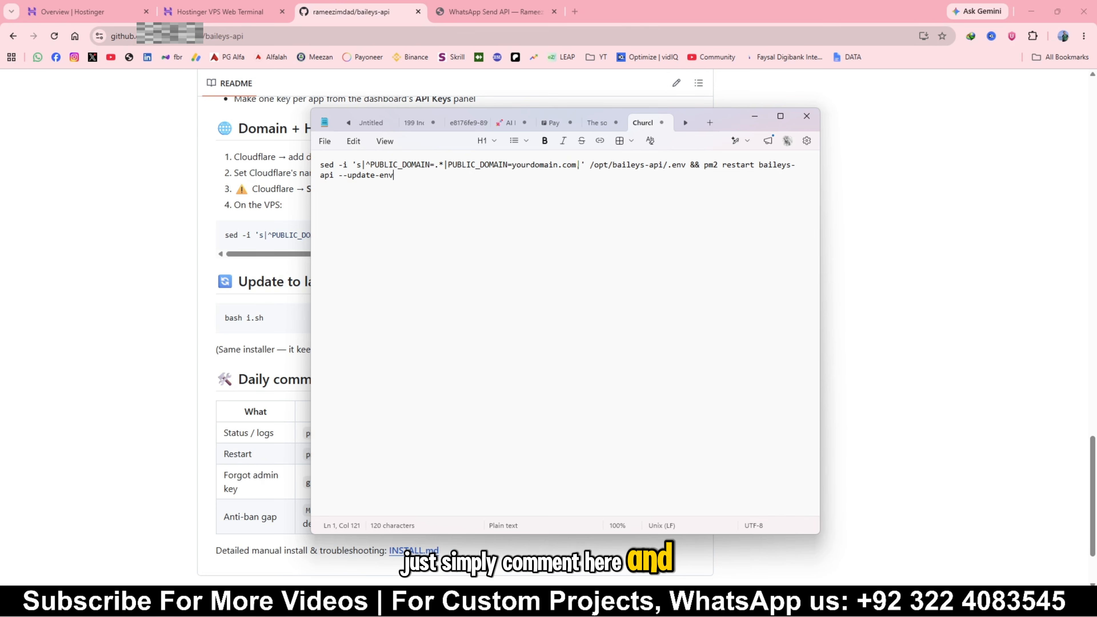
Replace the placeholder `yourdomain.com` in the pasted command with `thepashatraders.com`
{"action": "left_click_drag", "start_coordinate": [577, 164], "coordinate": [512, 164]}
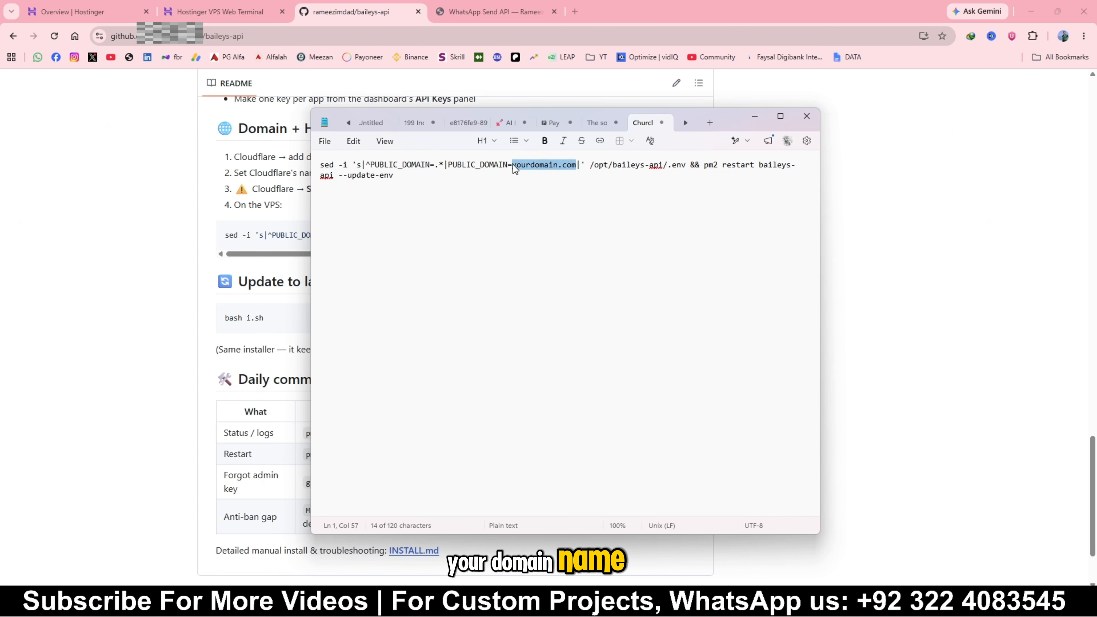
{"action": "type", "text": "the"}
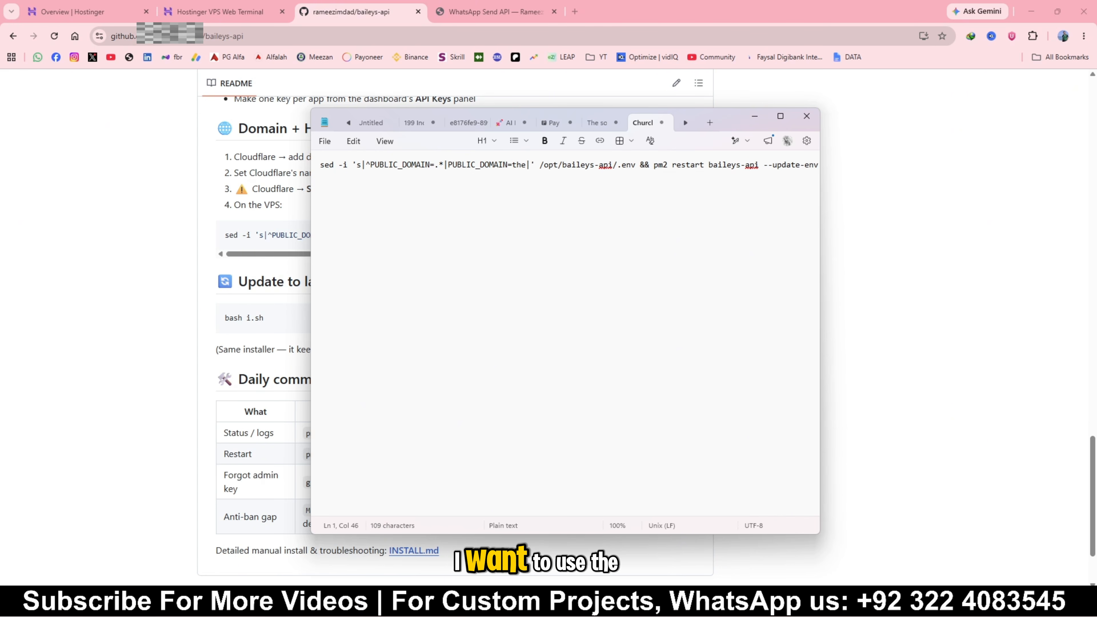
{"action": "type", "text": "pasha"}
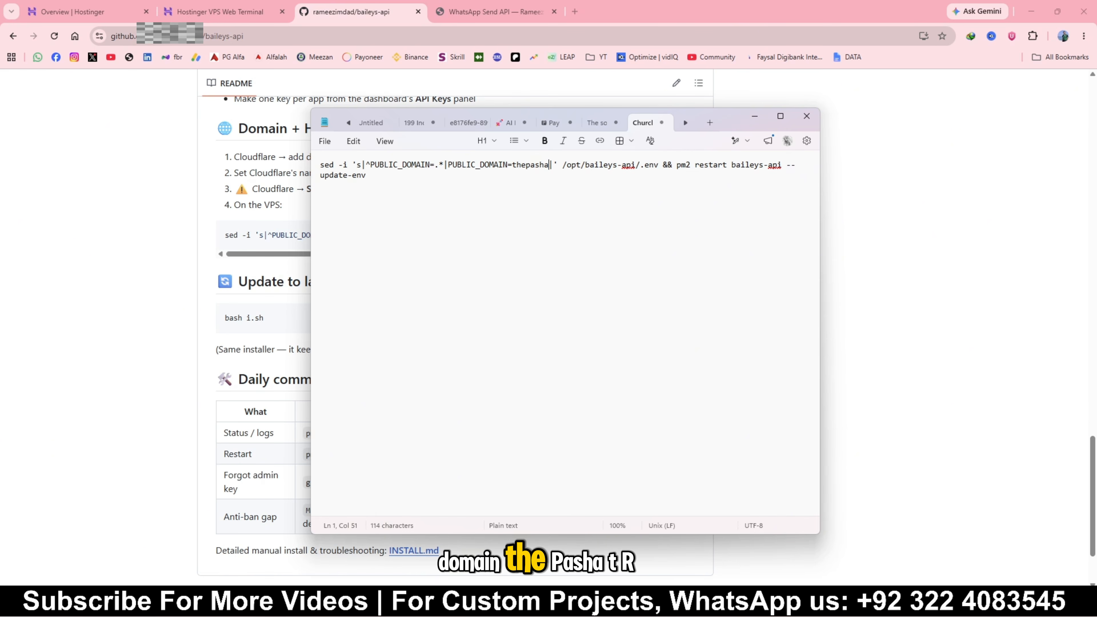
{"action": "type", "text": "traders"}
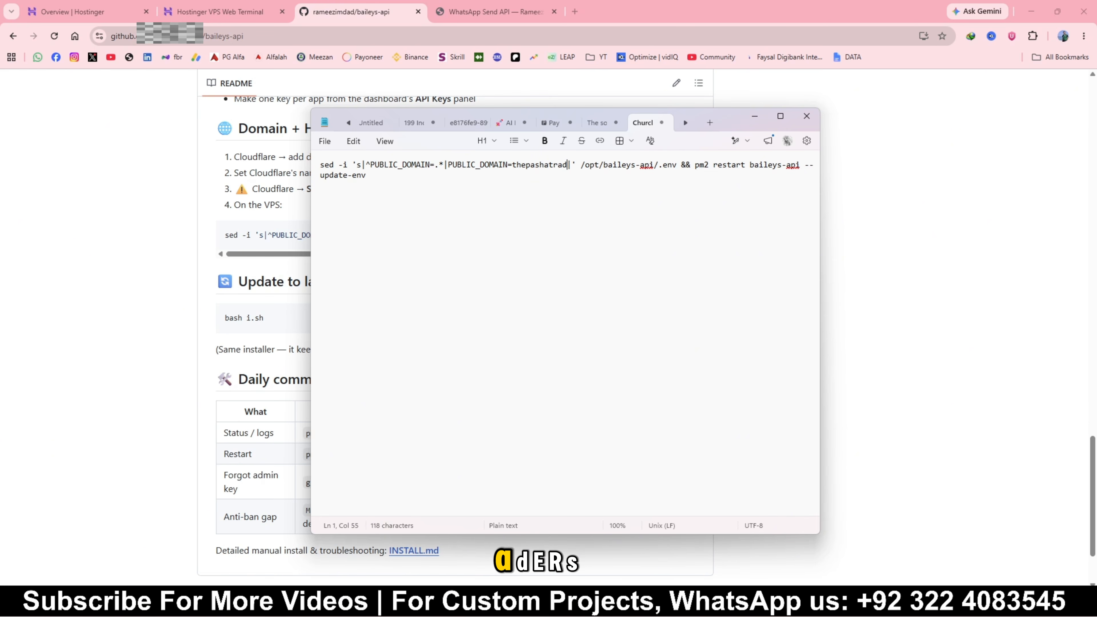
{"action": "type", "text": ".com"}
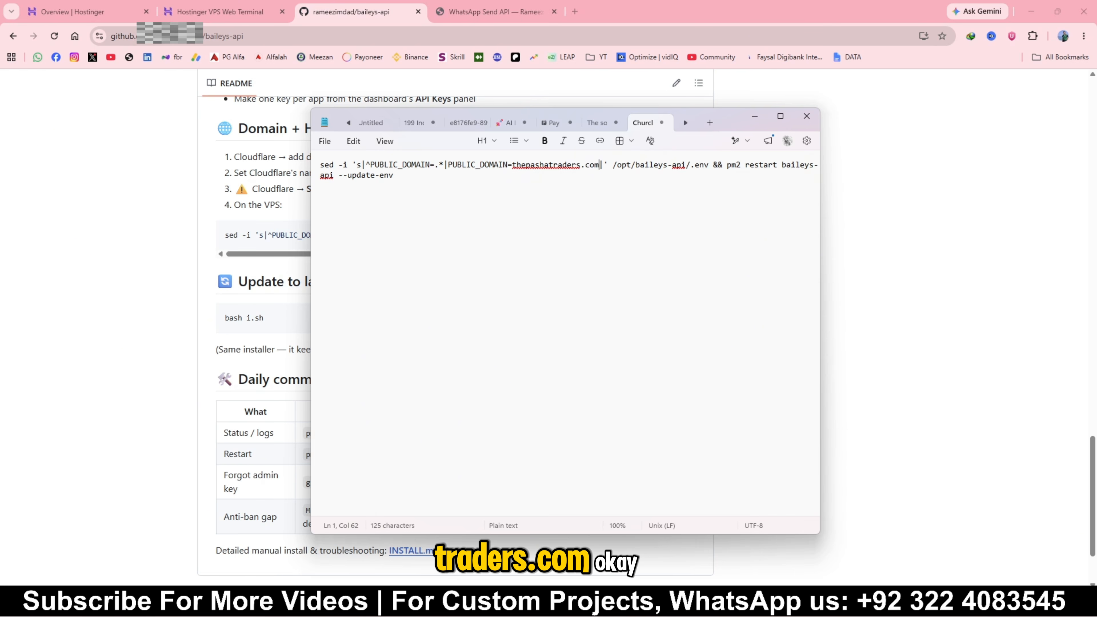
Copy the whole edited command and run it in the Hostinger VPS web terminal to set the domain and restart baileys-api
{"action": "key", "text": "ctrl+a"}
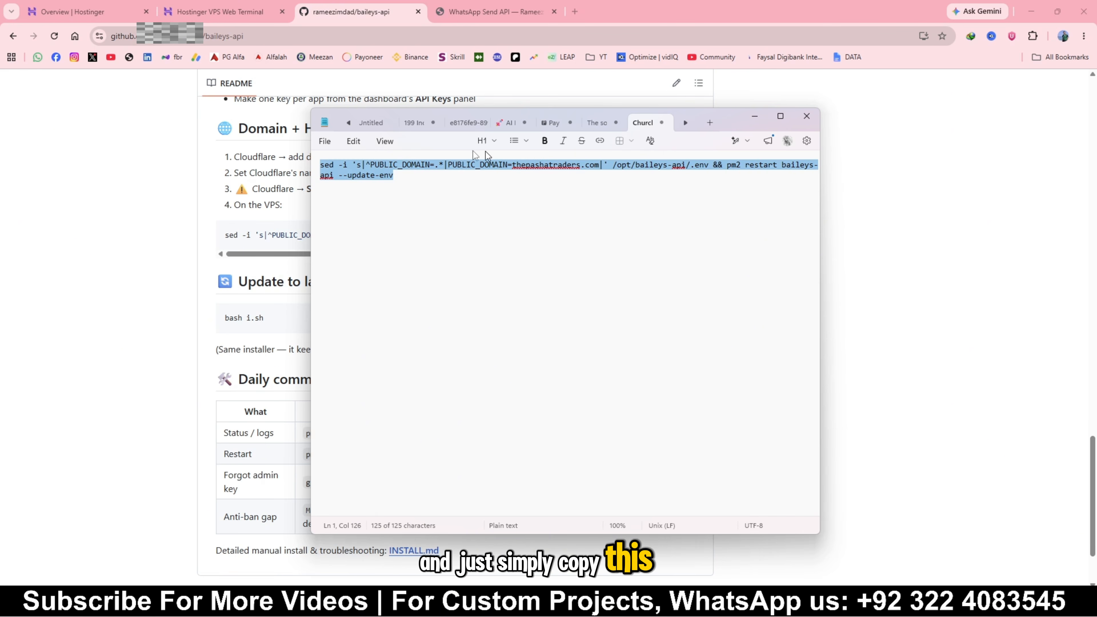
{"action": "left_click", "coordinate": [258, 16]}
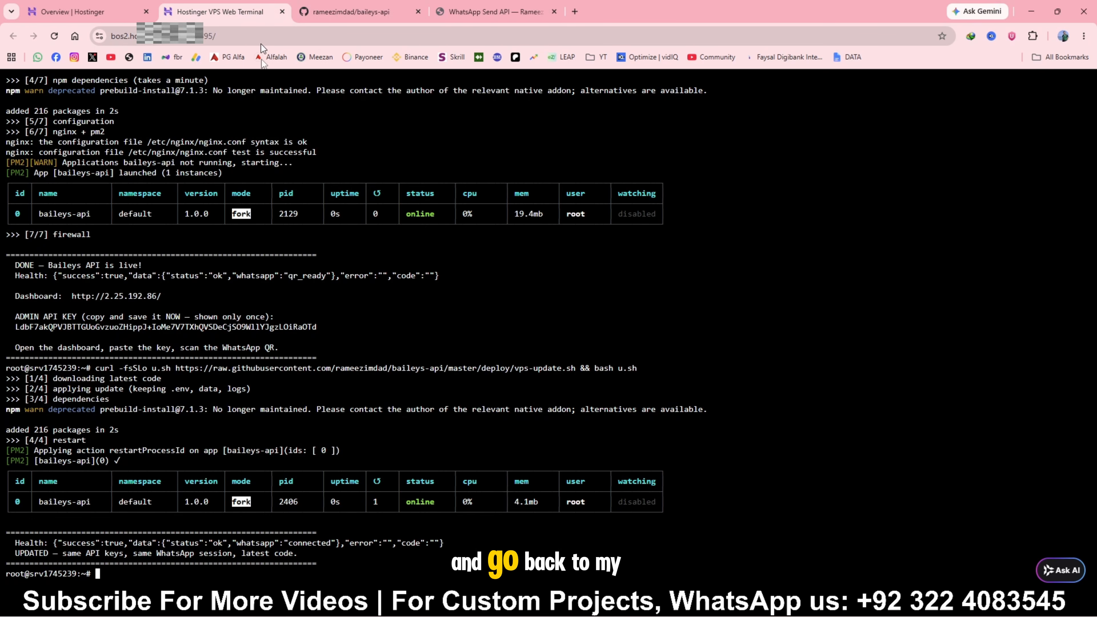
{"action": "right_click", "coordinate": [107, 575]}
{"action": "left_click", "coordinate": [144, 420]}
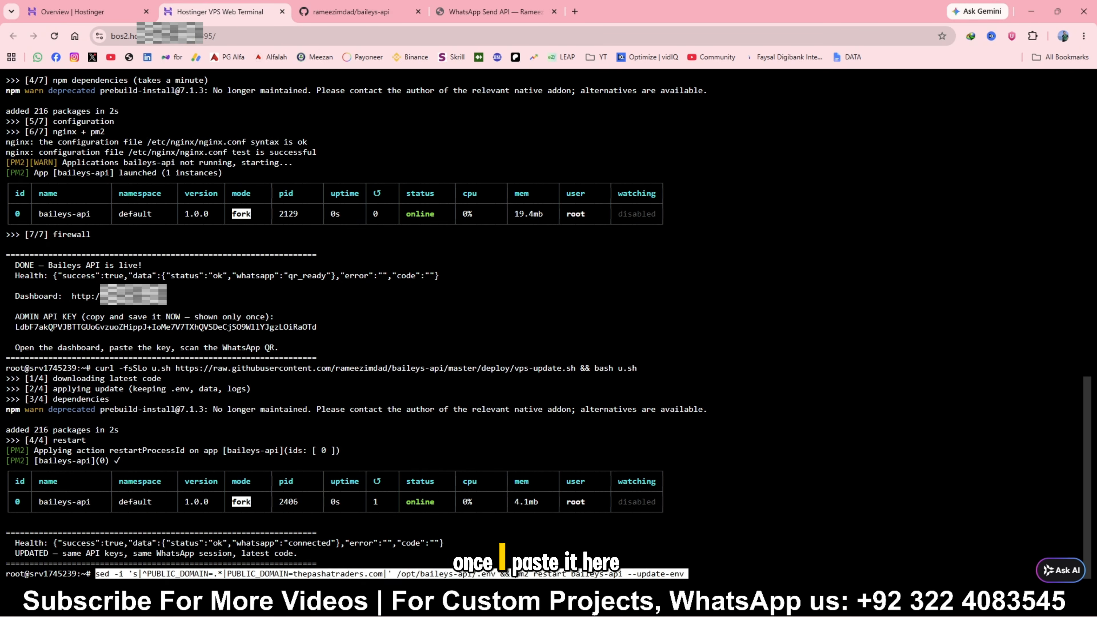
{"action": "key", "text": "Return"}
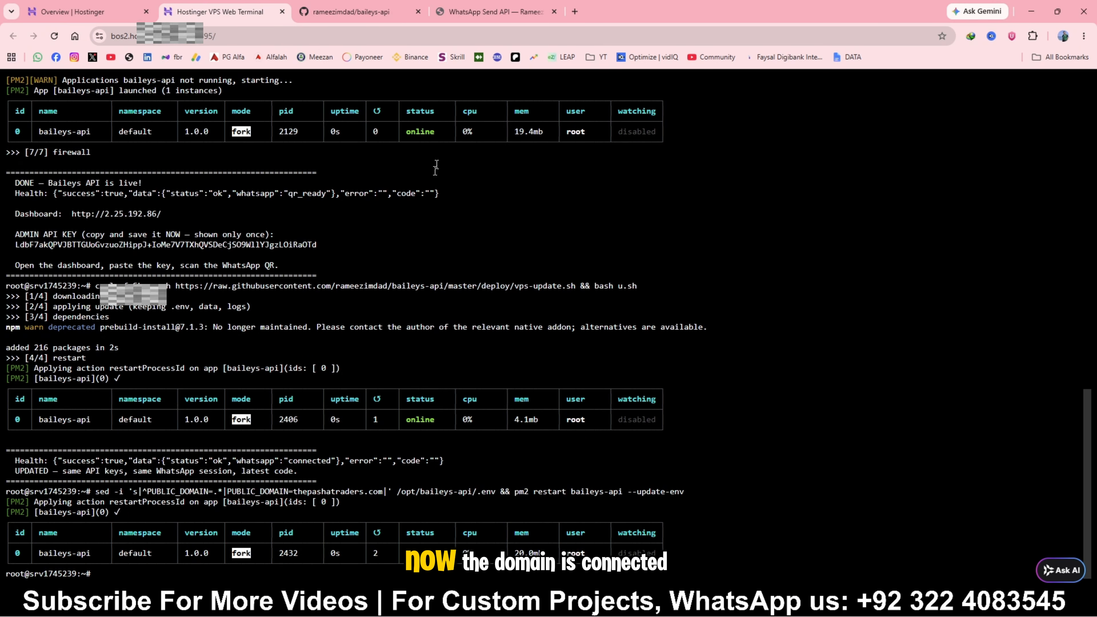
Reload the WhatsApp API dashboard and check the Domain API entry in the API documentation
{"action": "left_click", "coordinate": [492, 10]}
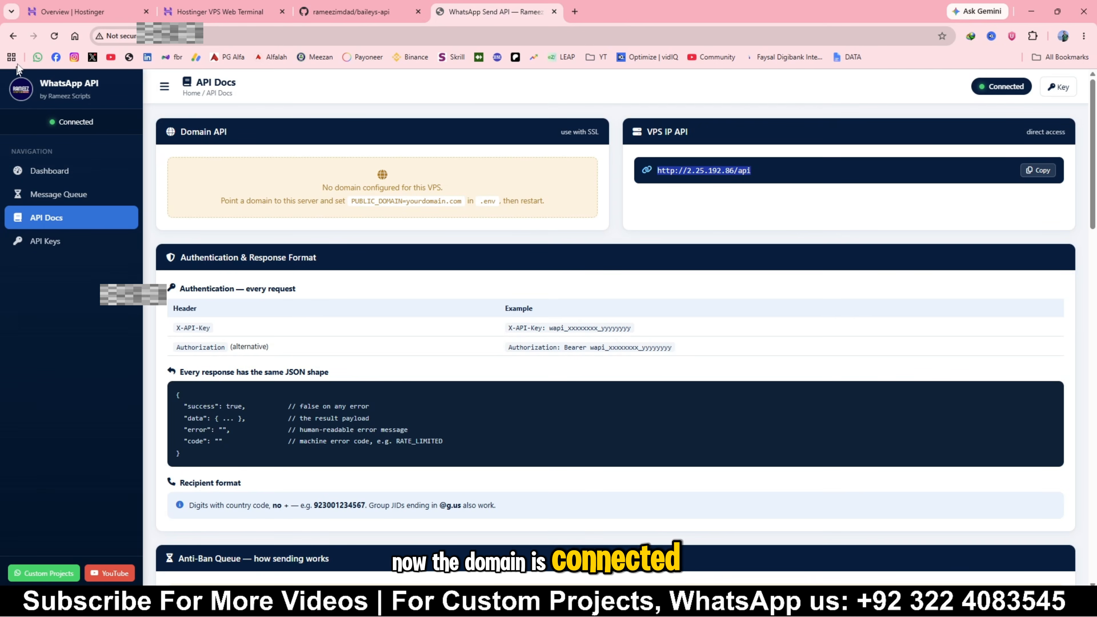
{"action": "left_click", "coordinate": [53, 36]}
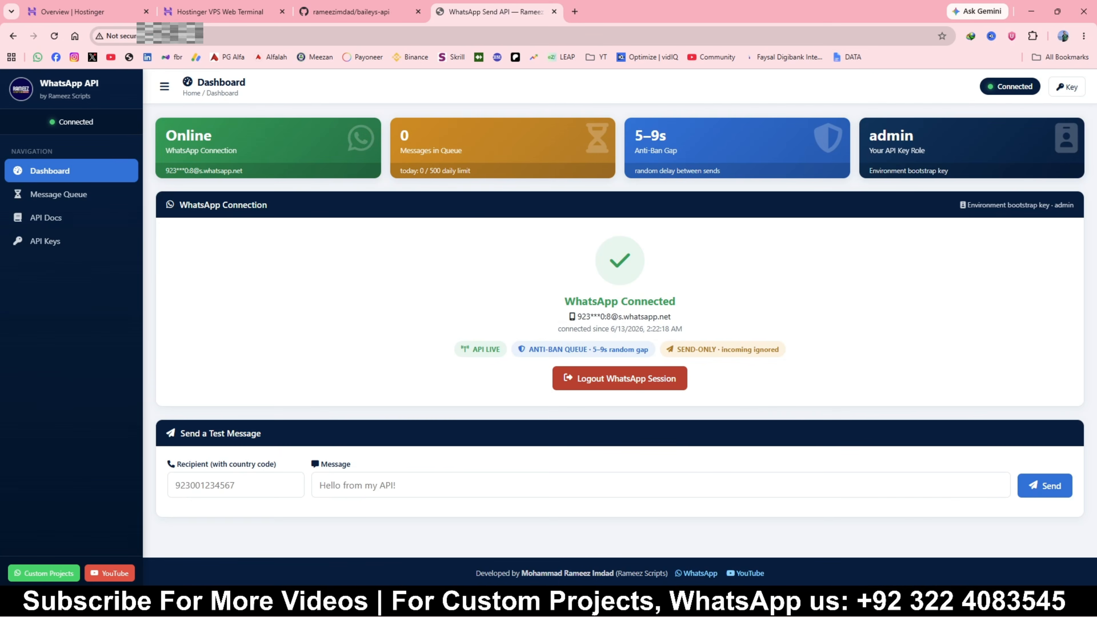
{"action": "left_click", "coordinate": [48, 241]}
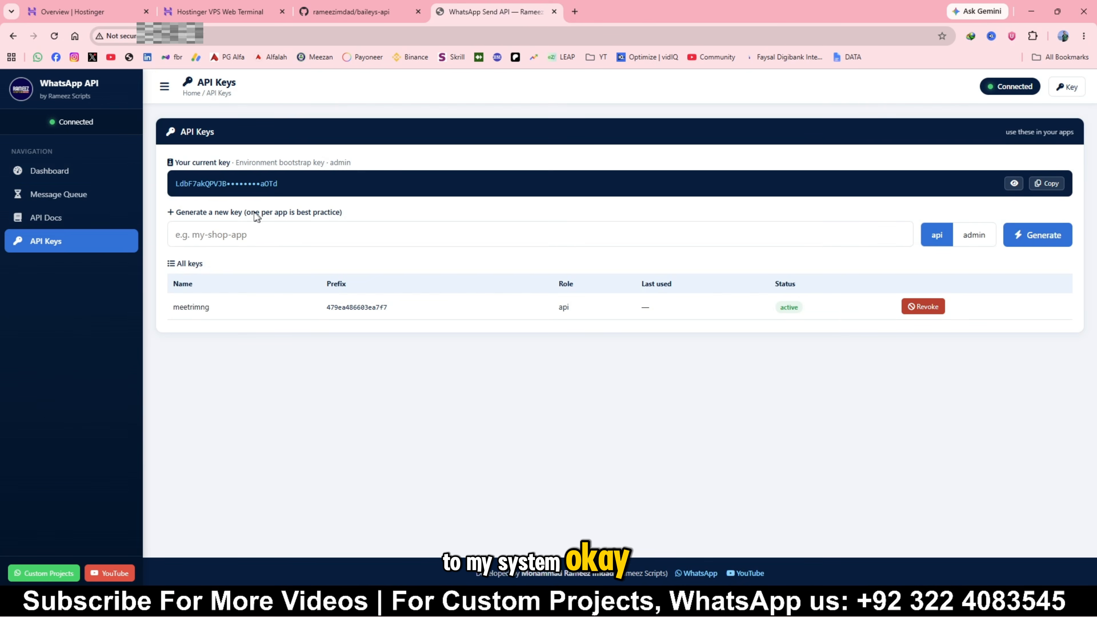
{"action": "left_click", "coordinate": [24, 220]}
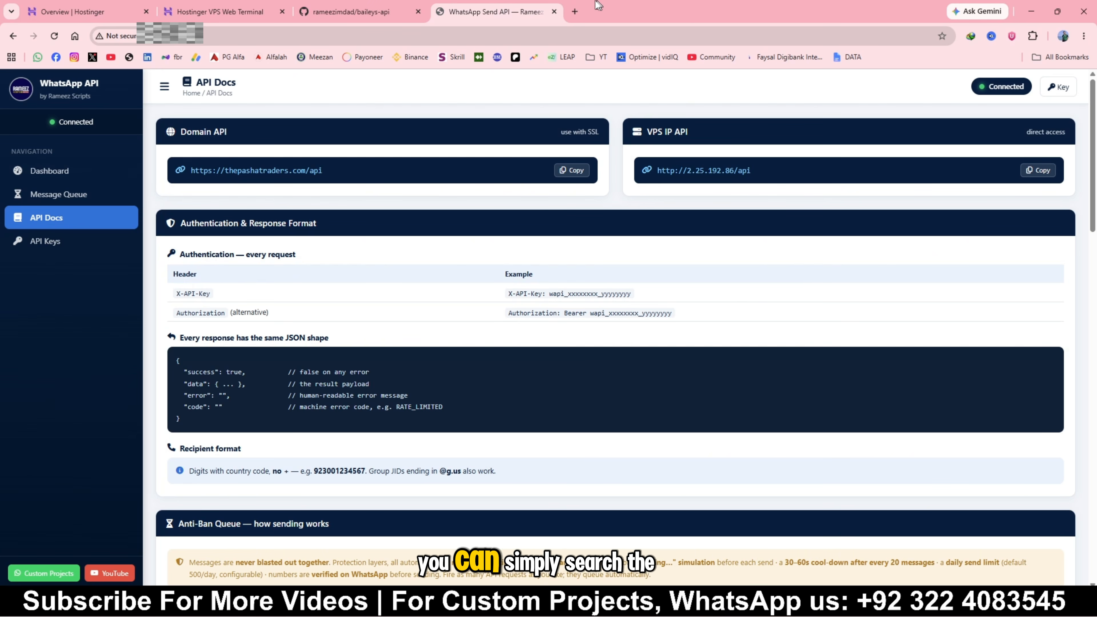
Search Google for "google cloudfare" in a new tab and open Cloudflare's free plan sign-up result
{"action": "left_click", "coordinate": [574, 10]}
{"action": "type", "text": "google"}
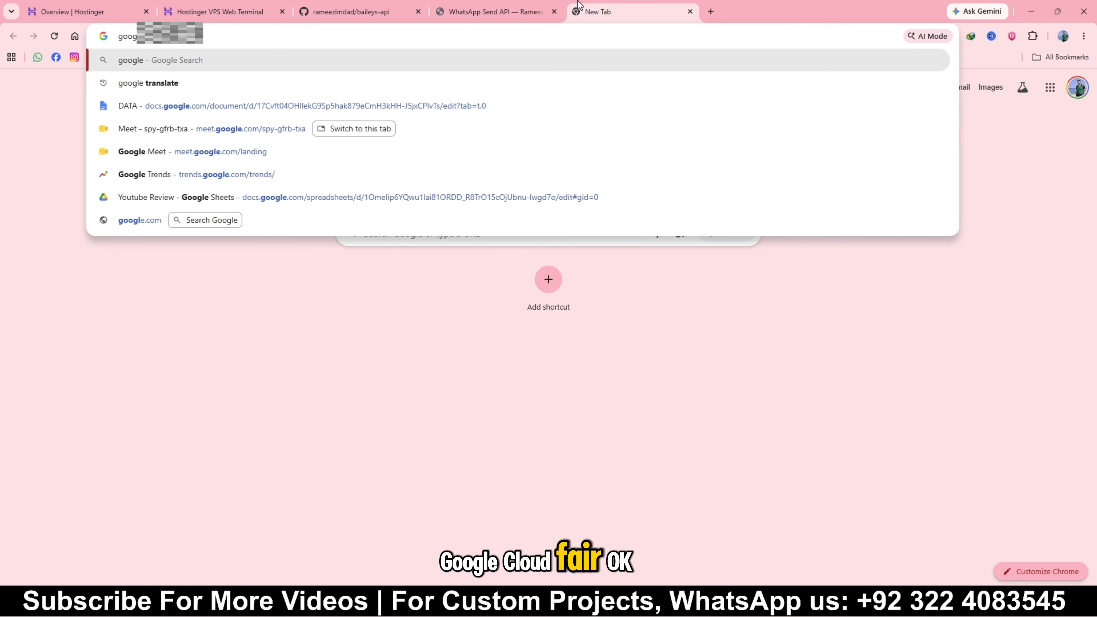
{"action": "type", "text": " cloudfare"}
{"action": "key", "text": "Return"}
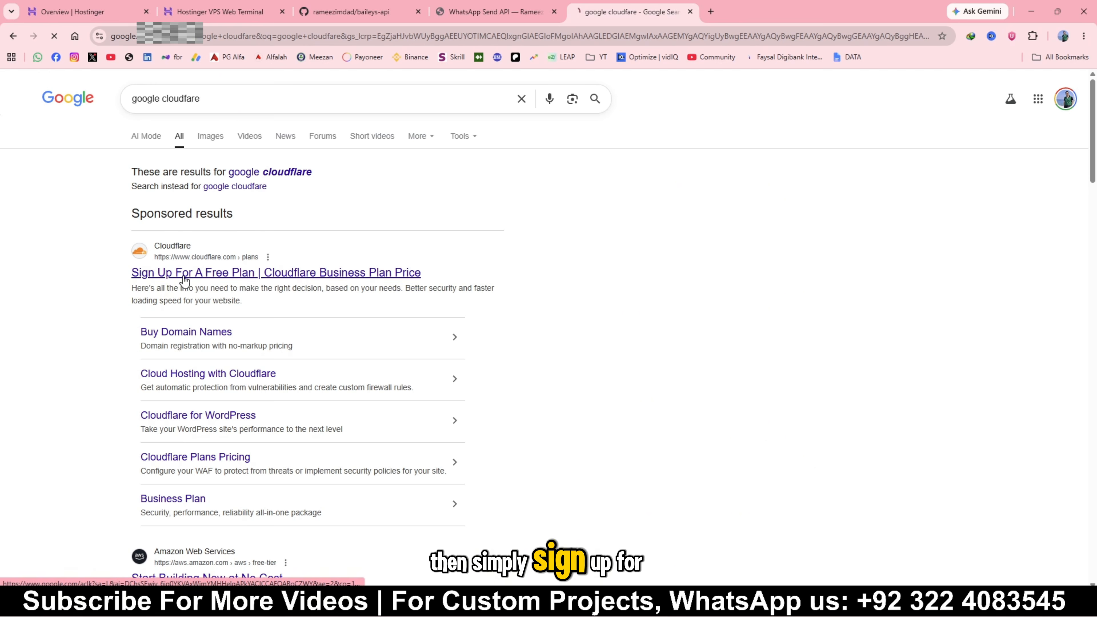
{"action": "left_click", "coordinate": [180, 275]}
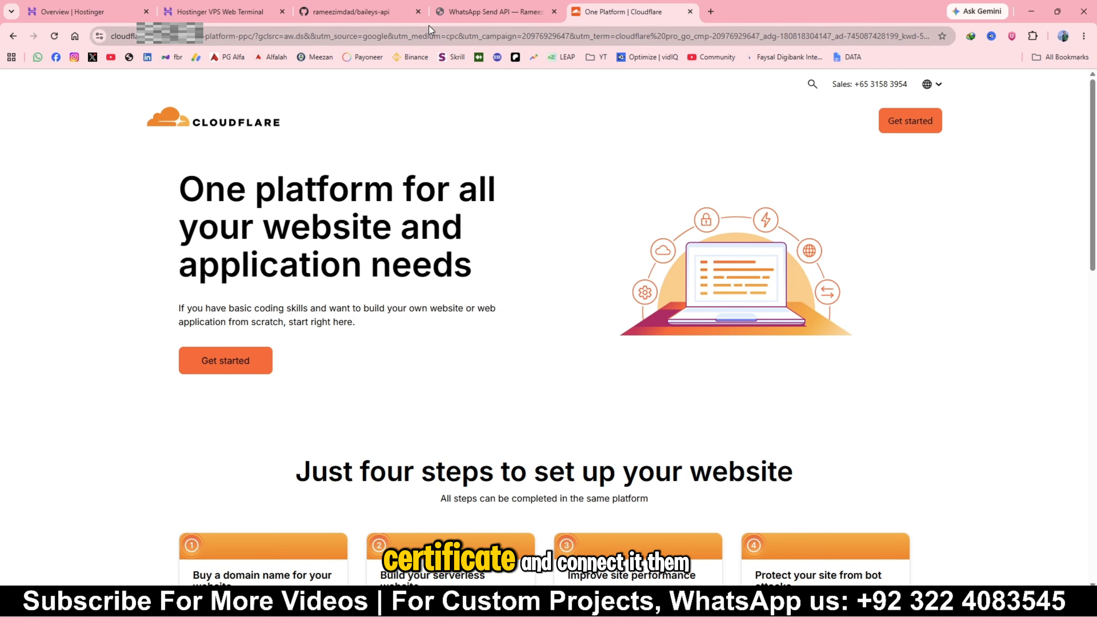
Return to the WhatsApp API site and view the connection status on its dashboard
{"action": "left_click", "coordinate": [458, 13]}
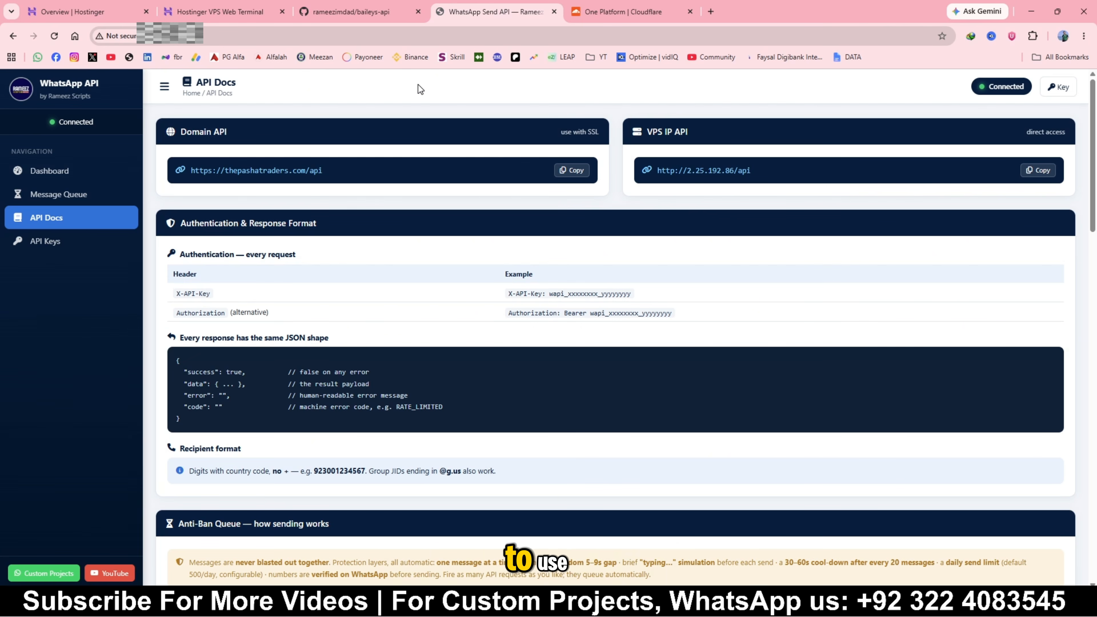
{"action": "left_click", "coordinate": [94, 173]}
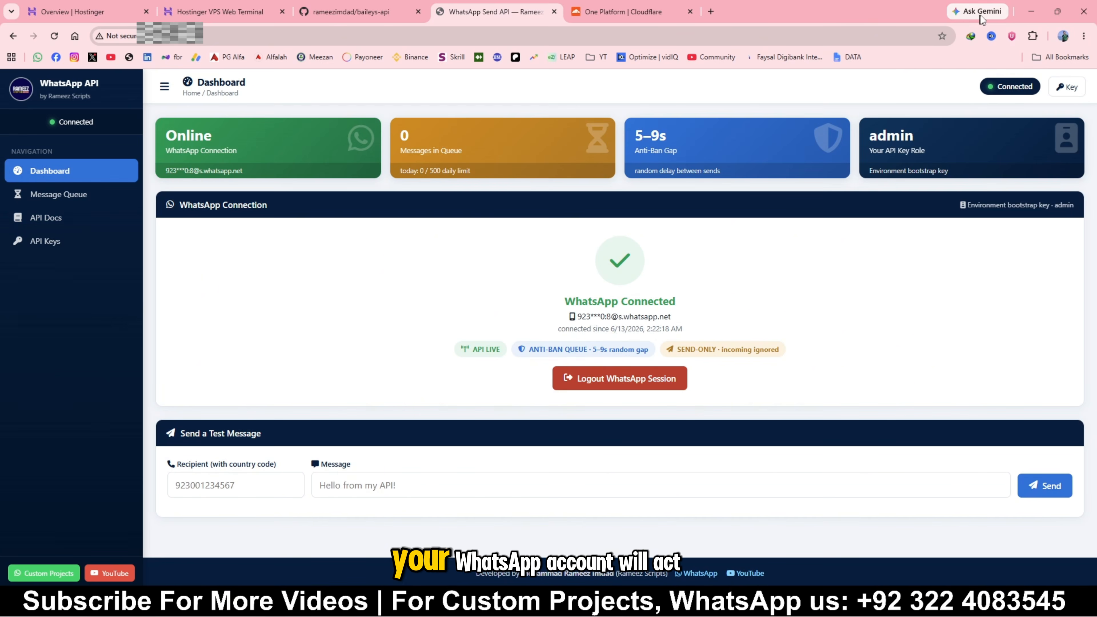
Minimize the browser and Notepad windows and close the local terminal window to reveal the Medicare ERP quotations page
{"action": "left_click", "coordinate": [1023, 12]}
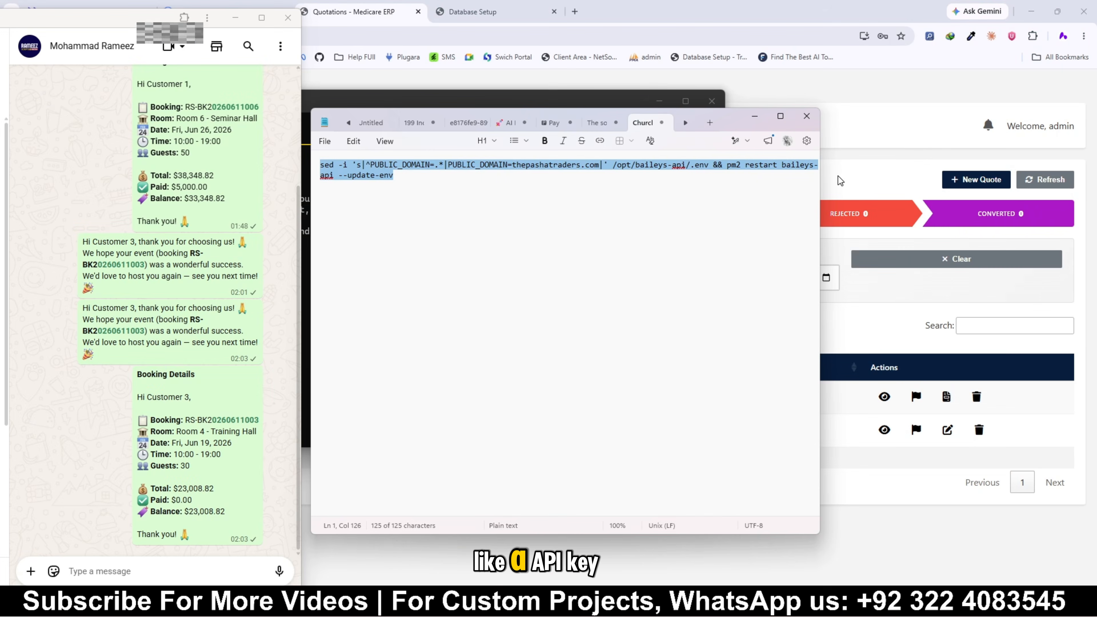
{"action": "left_click", "coordinate": [754, 116]}
{"action": "left_click", "coordinate": [675, 119]}
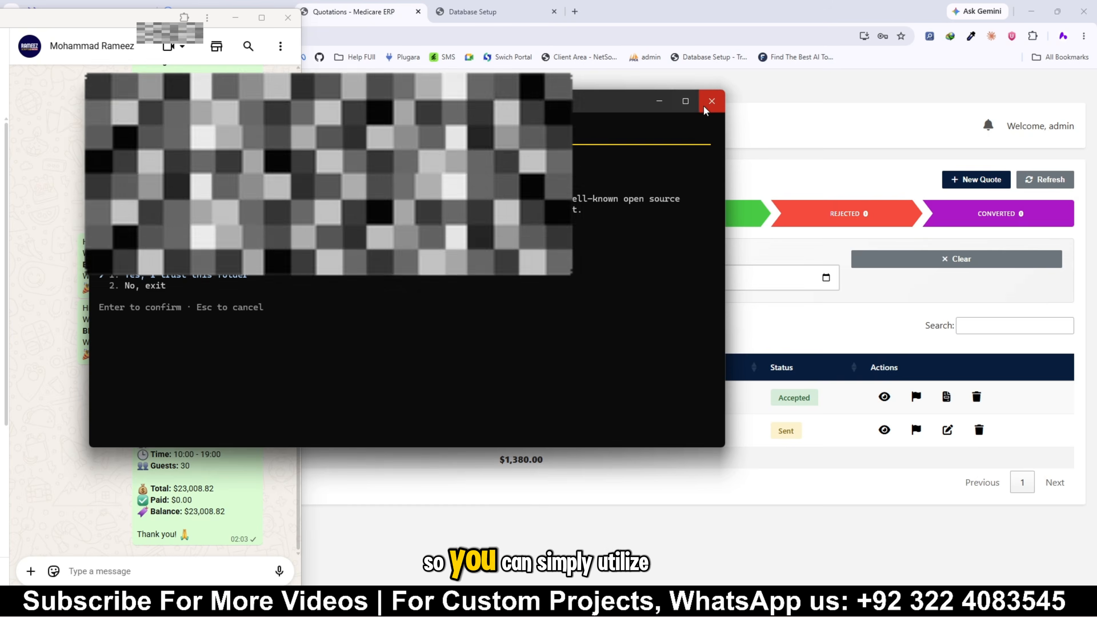
{"action": "left_click", "coordinate": [711, 100]}
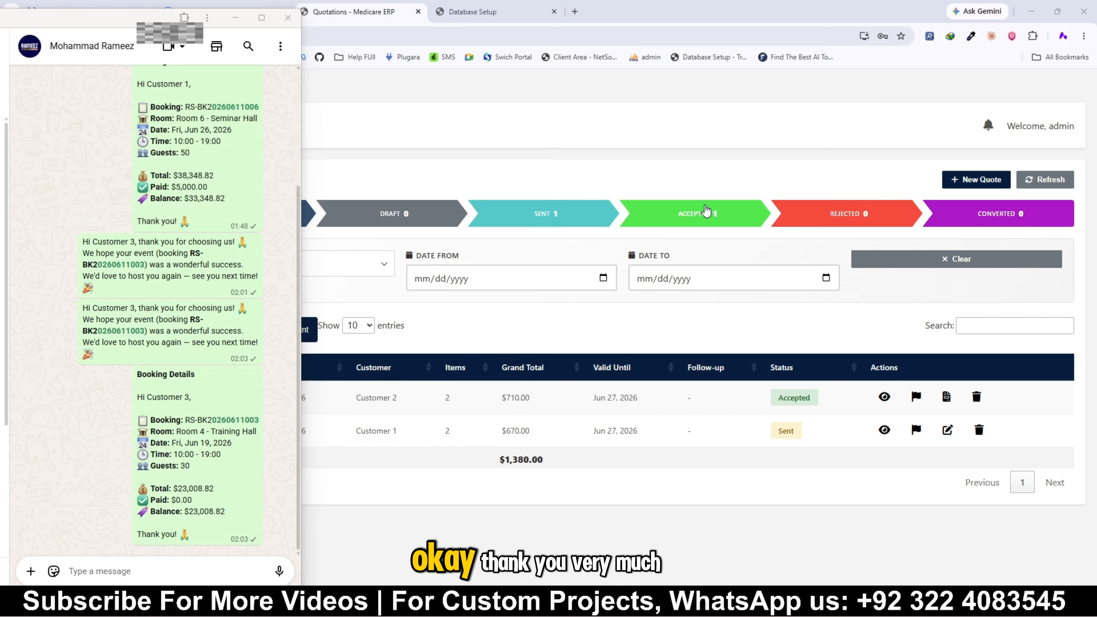